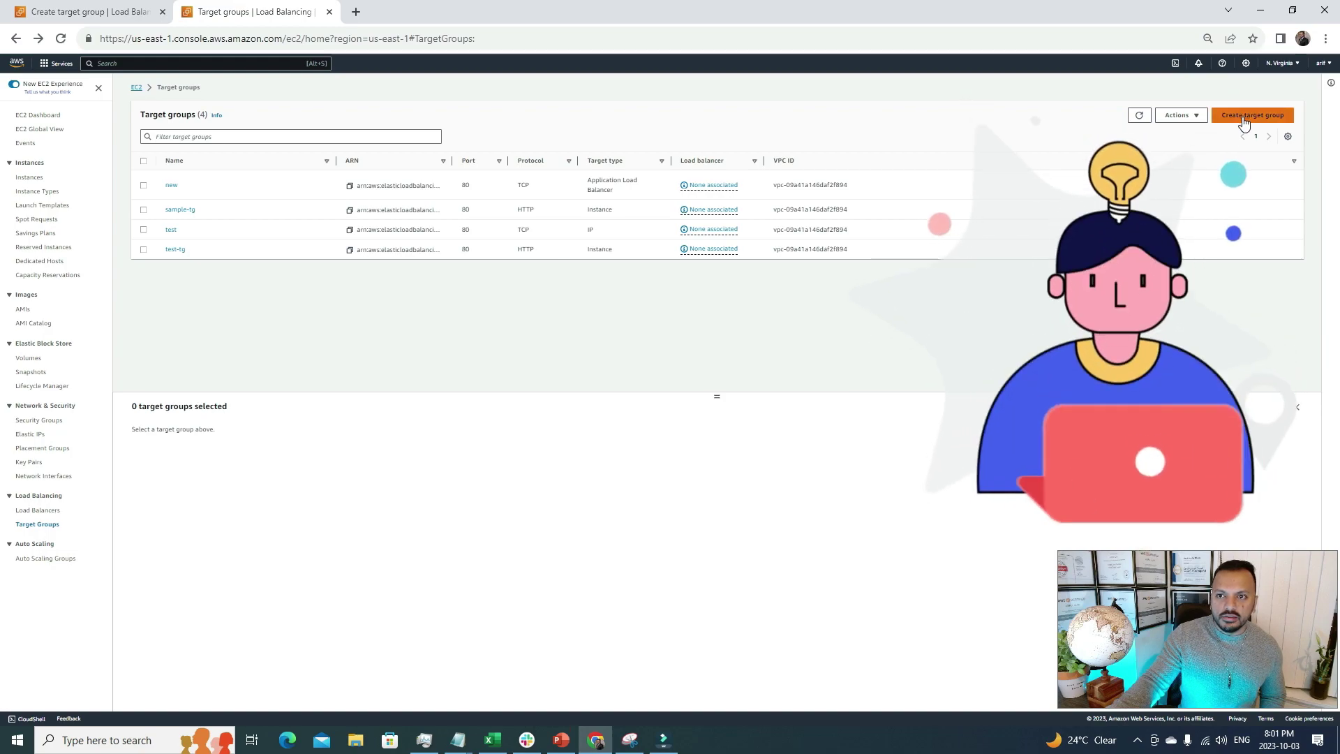
- Start a new target group for instances and name it new-test-tg
left_click(1243, 118)
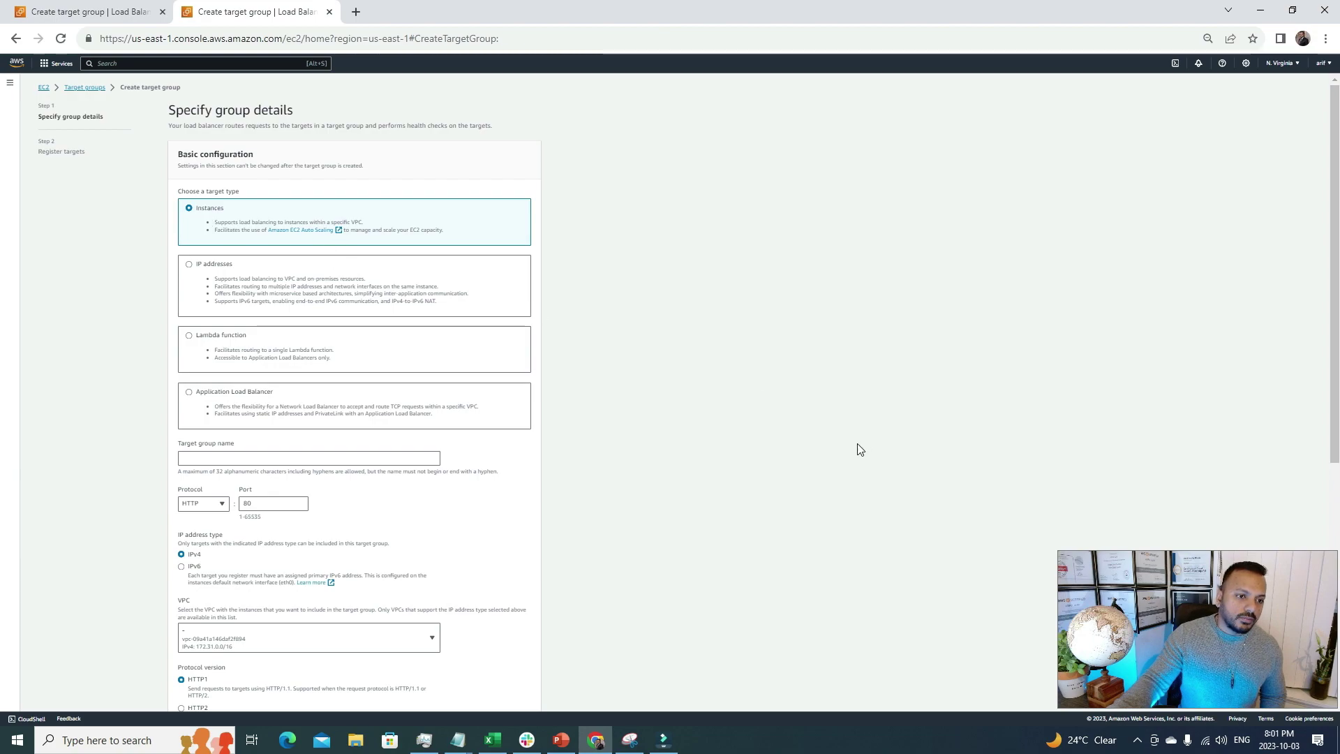
left_click(399, 458)
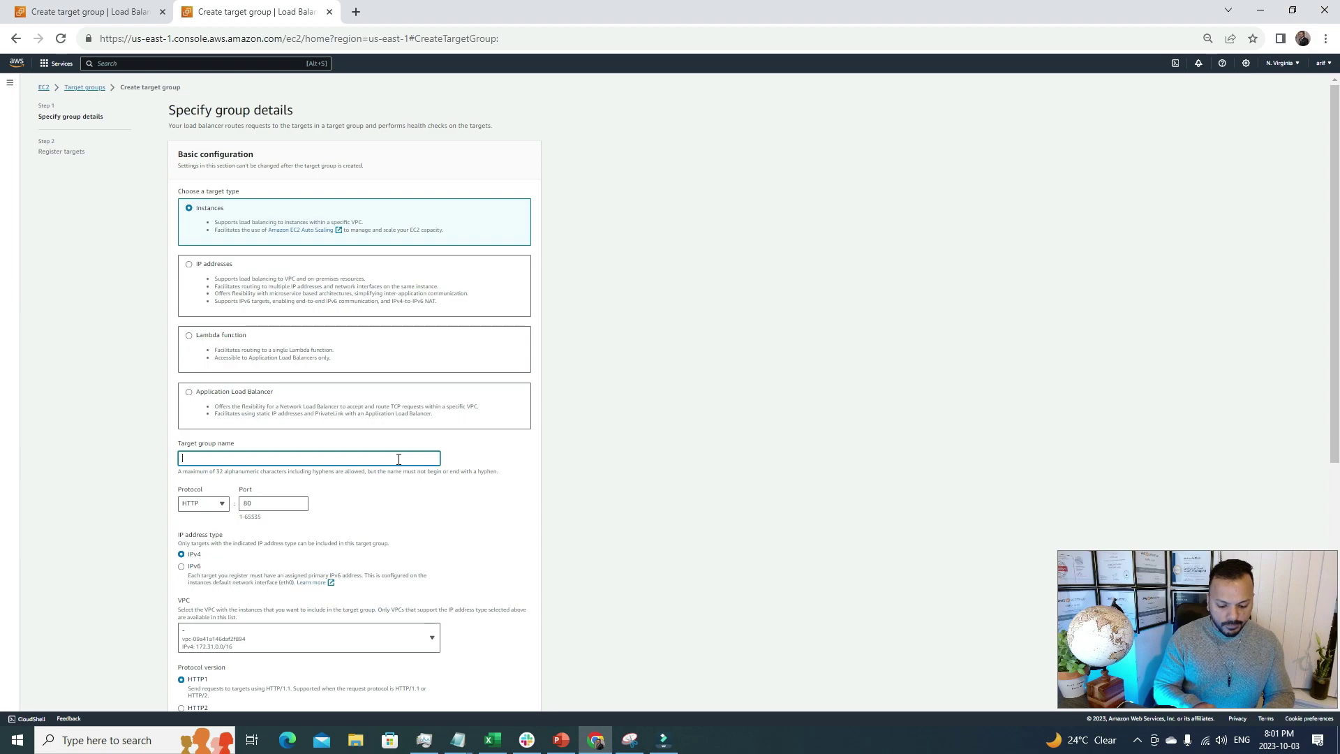
type("new-")
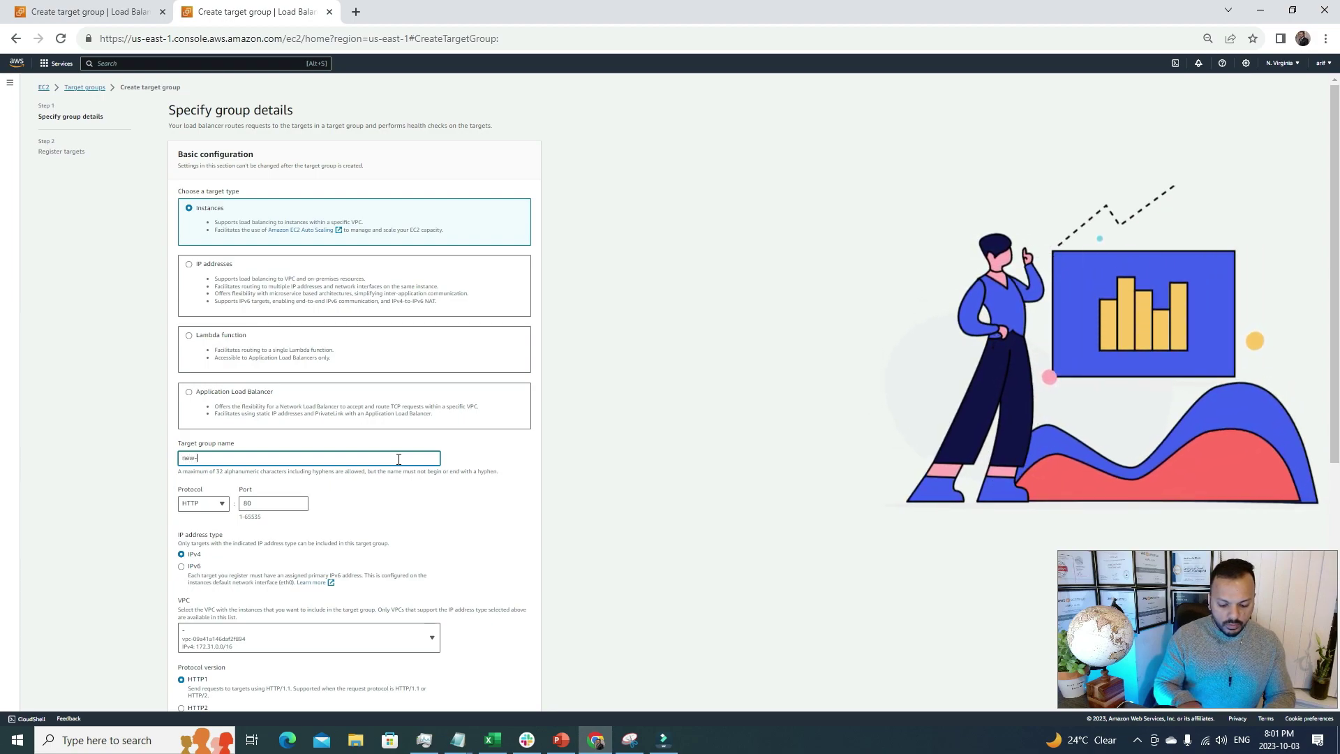
type("test-tg")
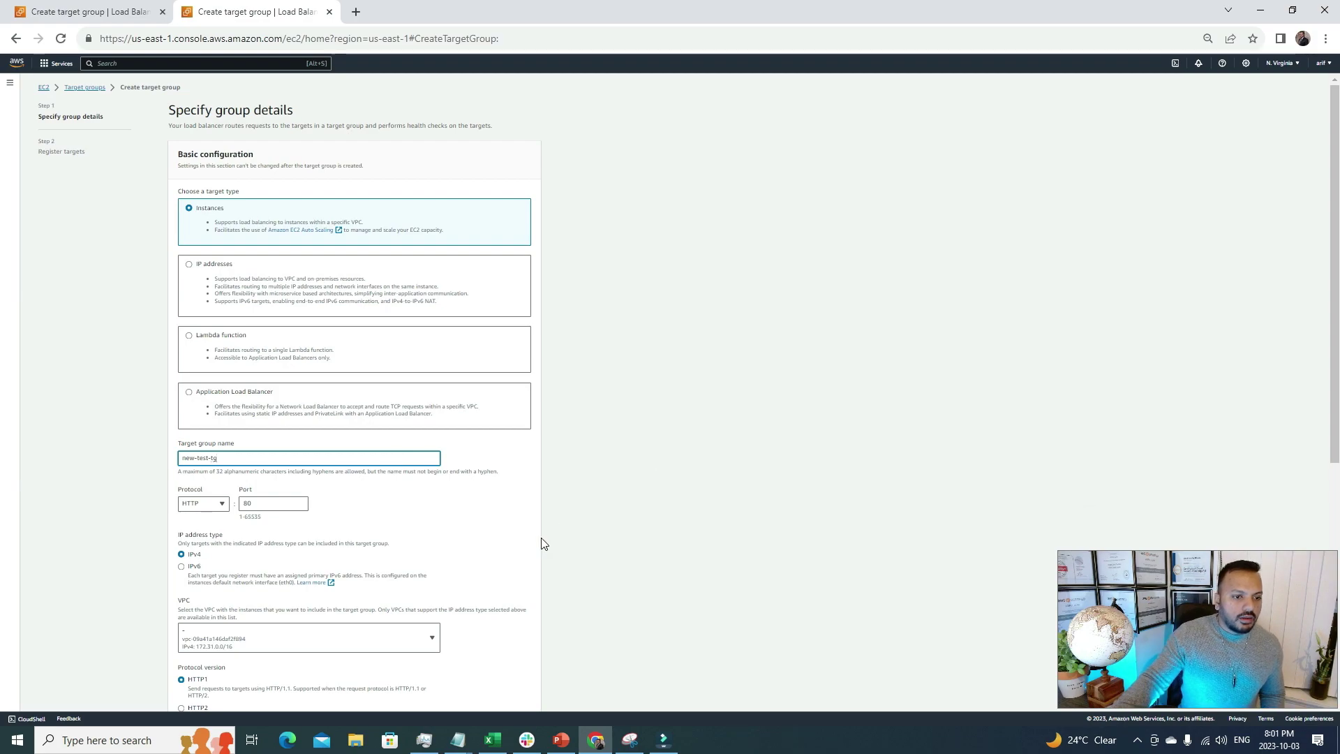
left_click(667, 545)
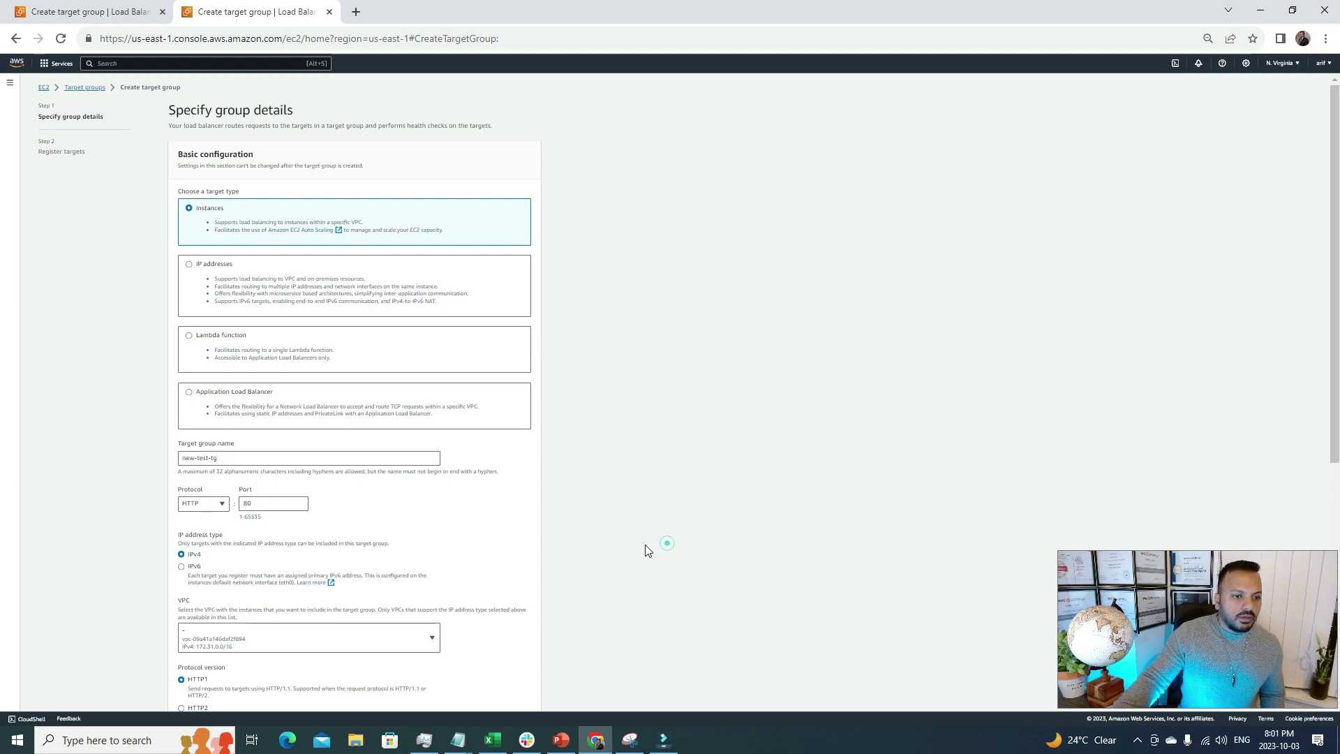
- Choose HTTP as the target group's protocol and IPv4 as its IP address type
left_click(214, 505)
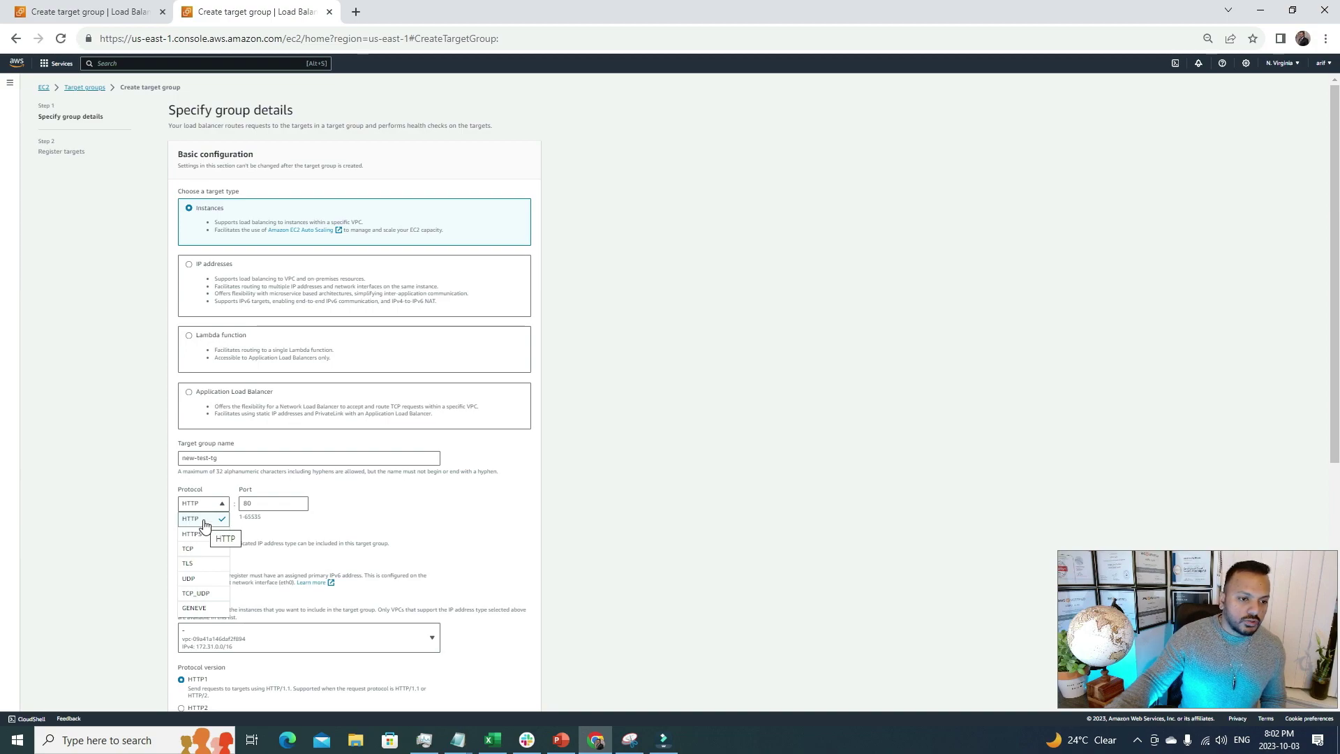
left_click(205, 525)
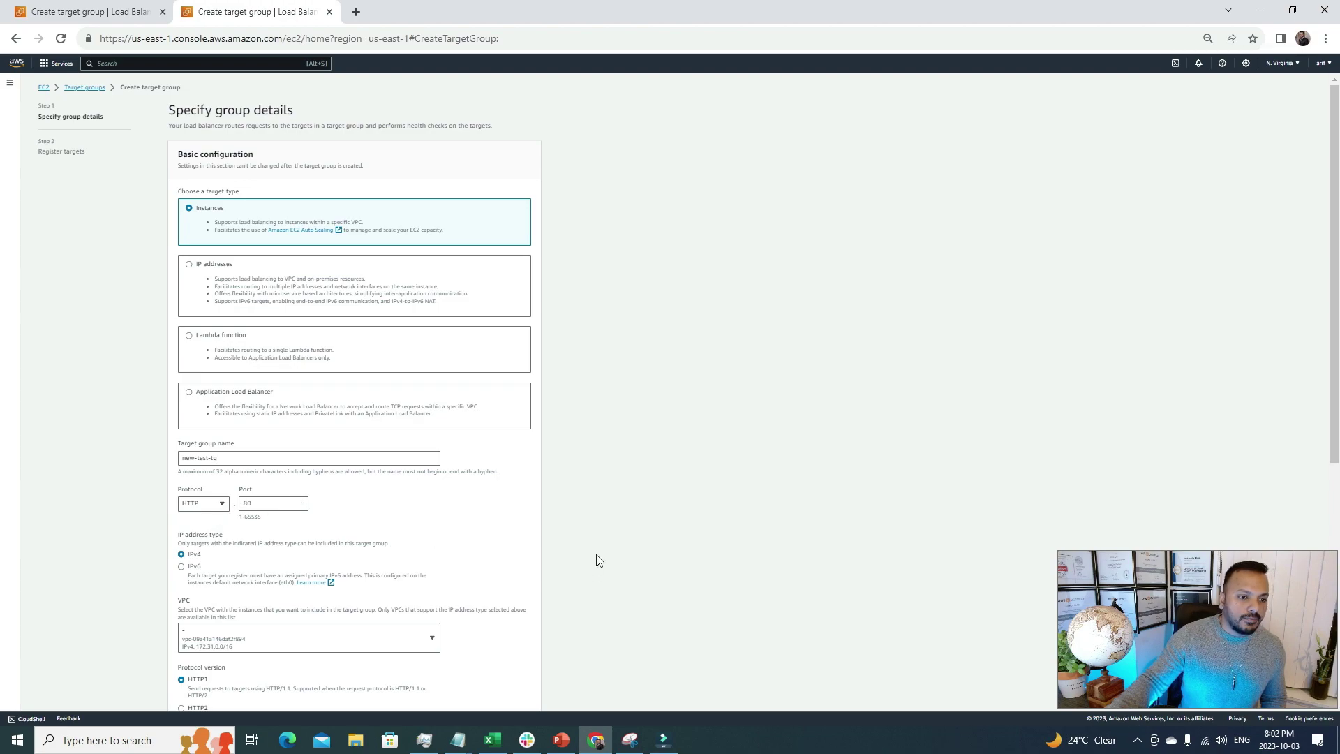
scroll(596, 558, "down", 2)
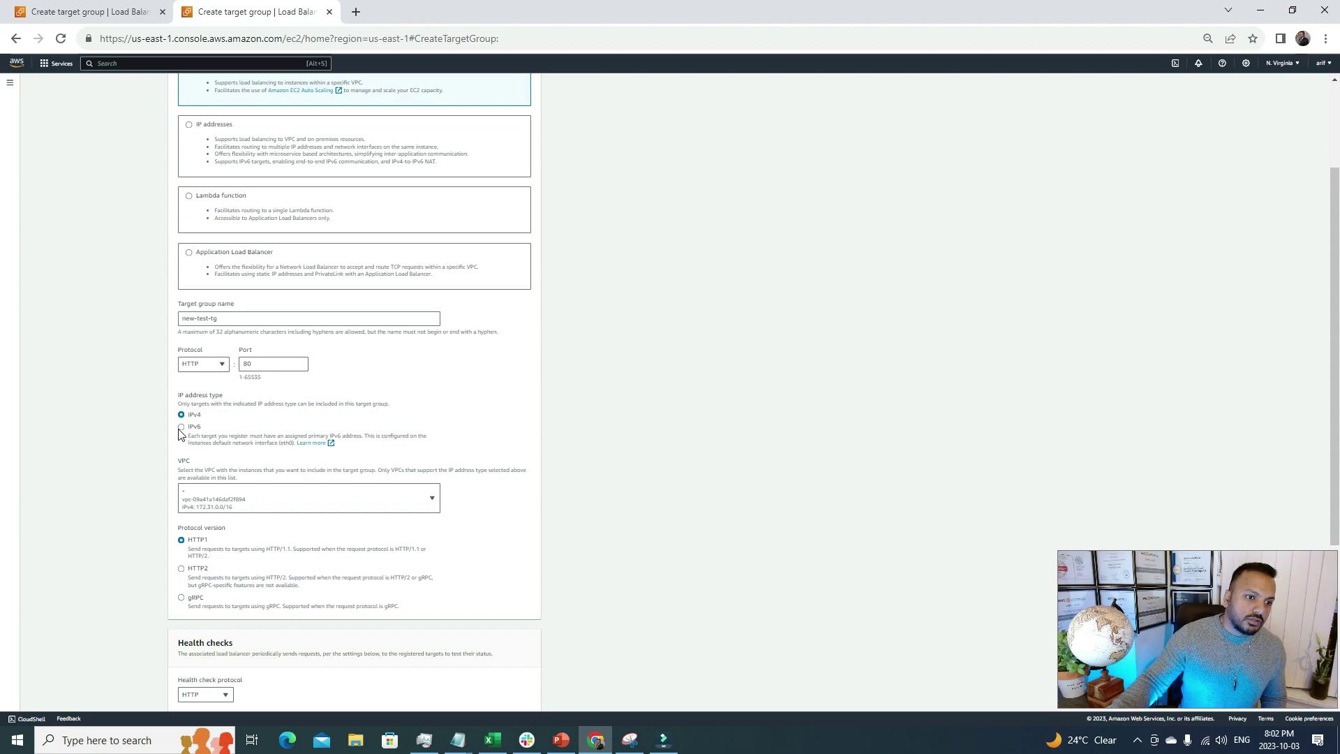
left_click(180, 427)
left_click(182, 417)
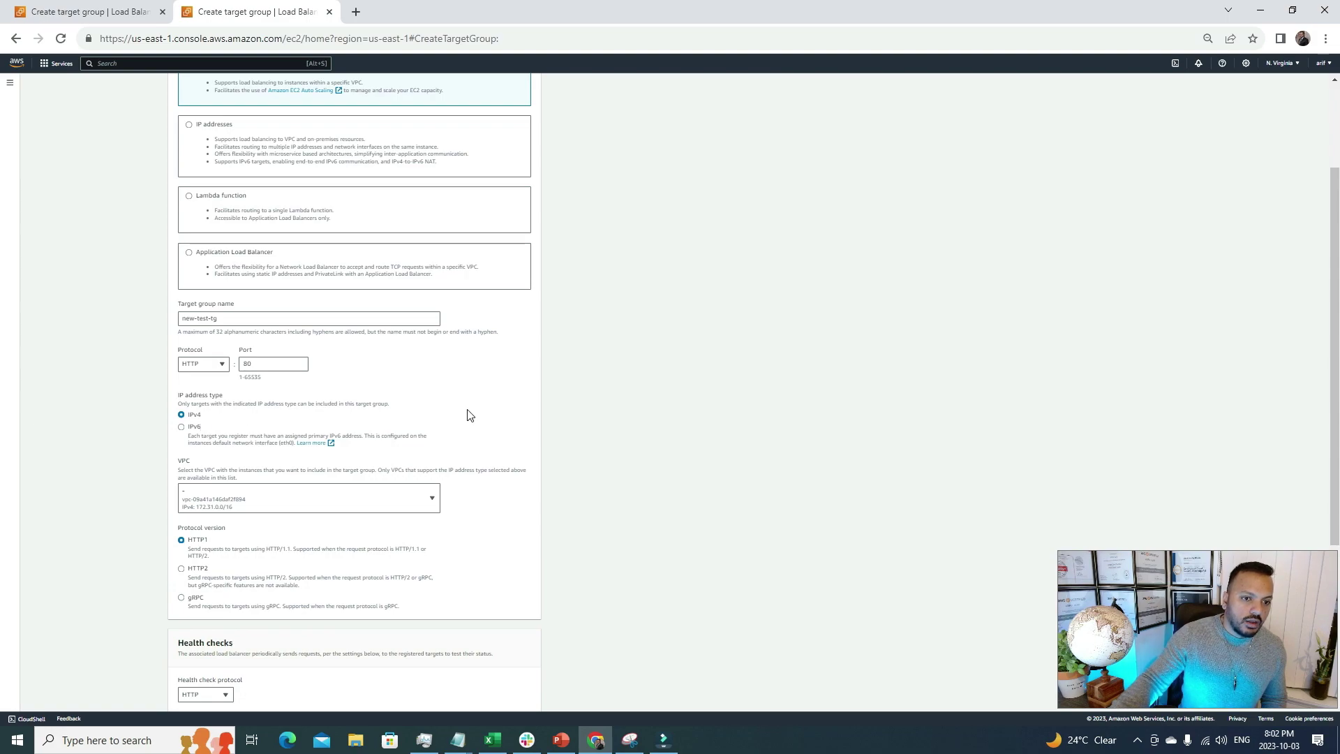
- Select the VPC with the IPv4 range 172.31.0.0/16 for the target group
scroll(568, 433, "down", 2)
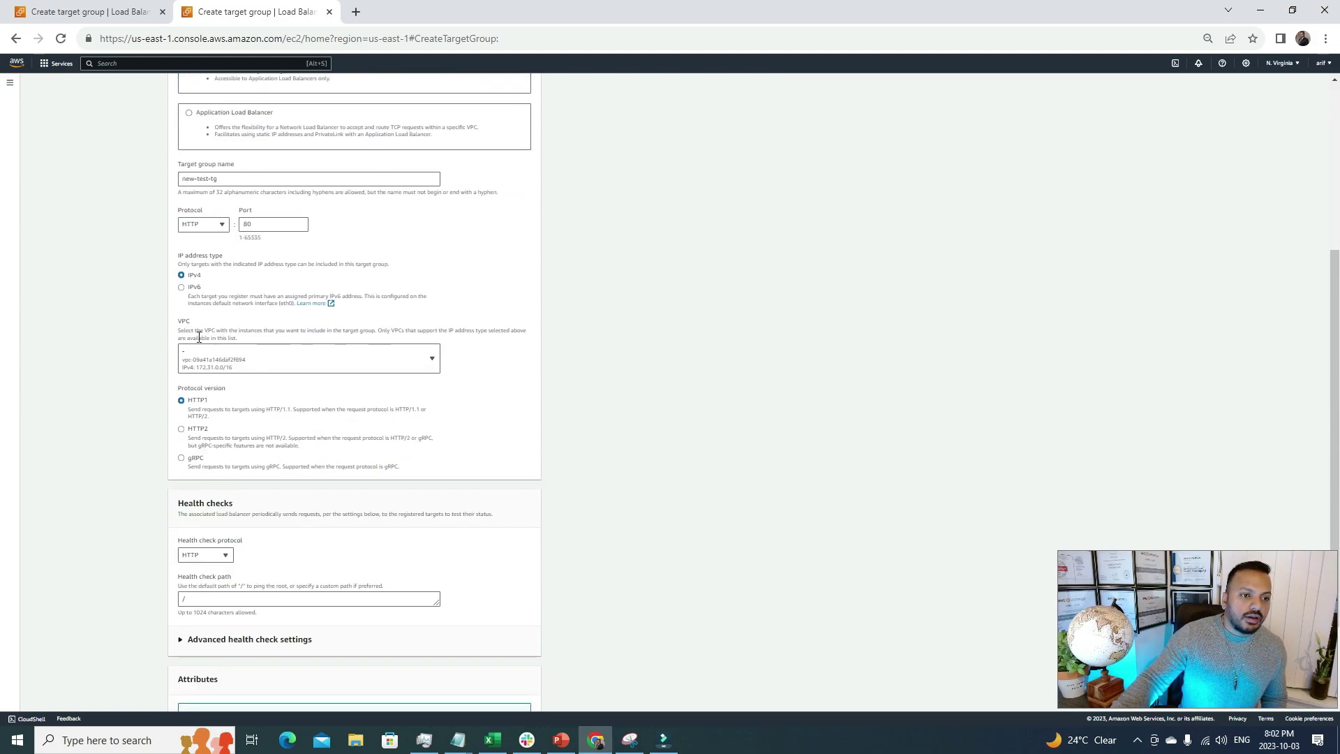
left_click(272, 358)
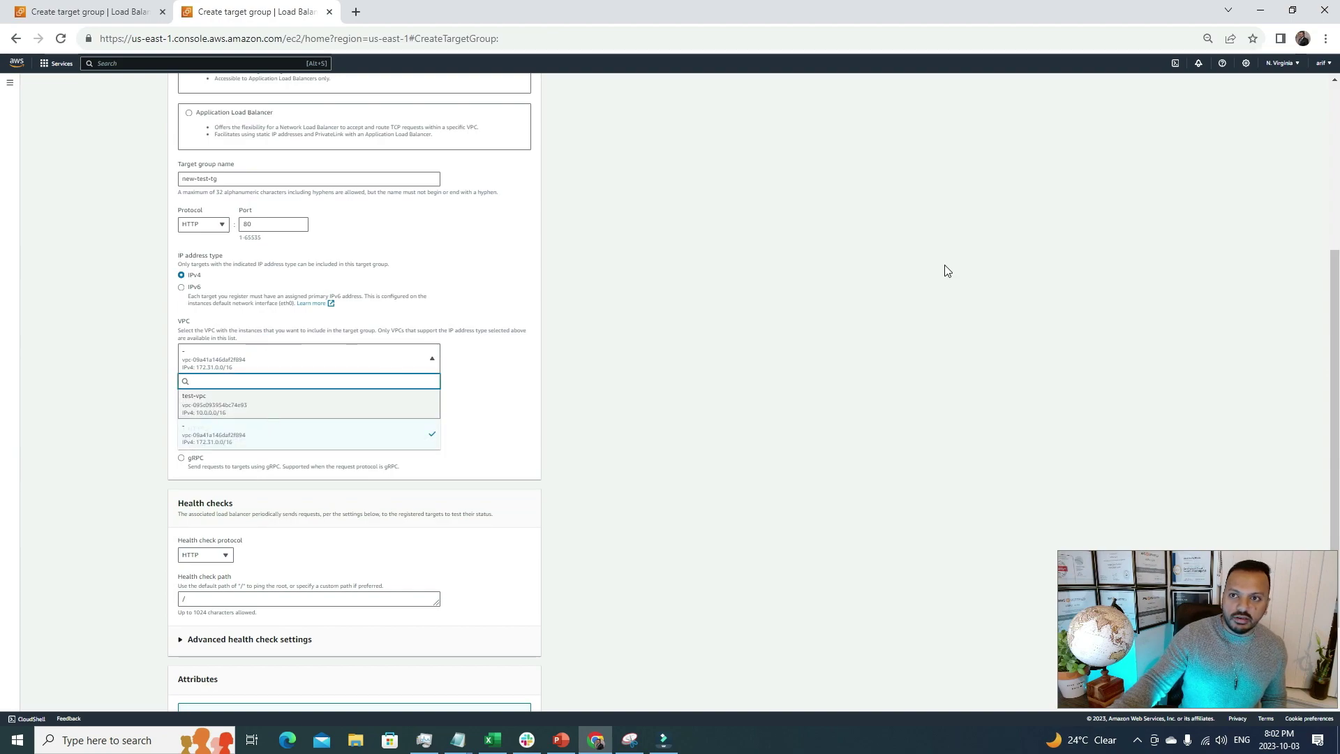
left_click(252, 440)
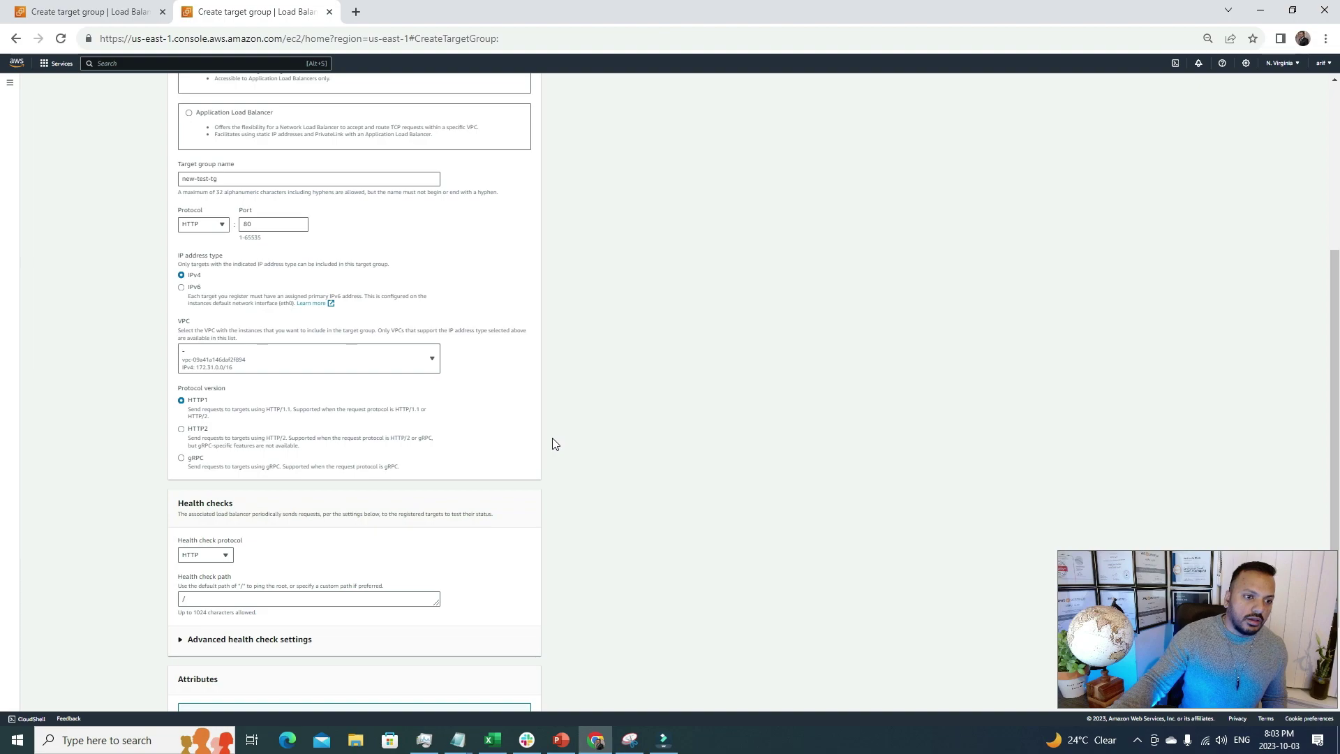
- Choose HTTP as the health check protocol for the target group
scroll(552, 443, "down", 2)
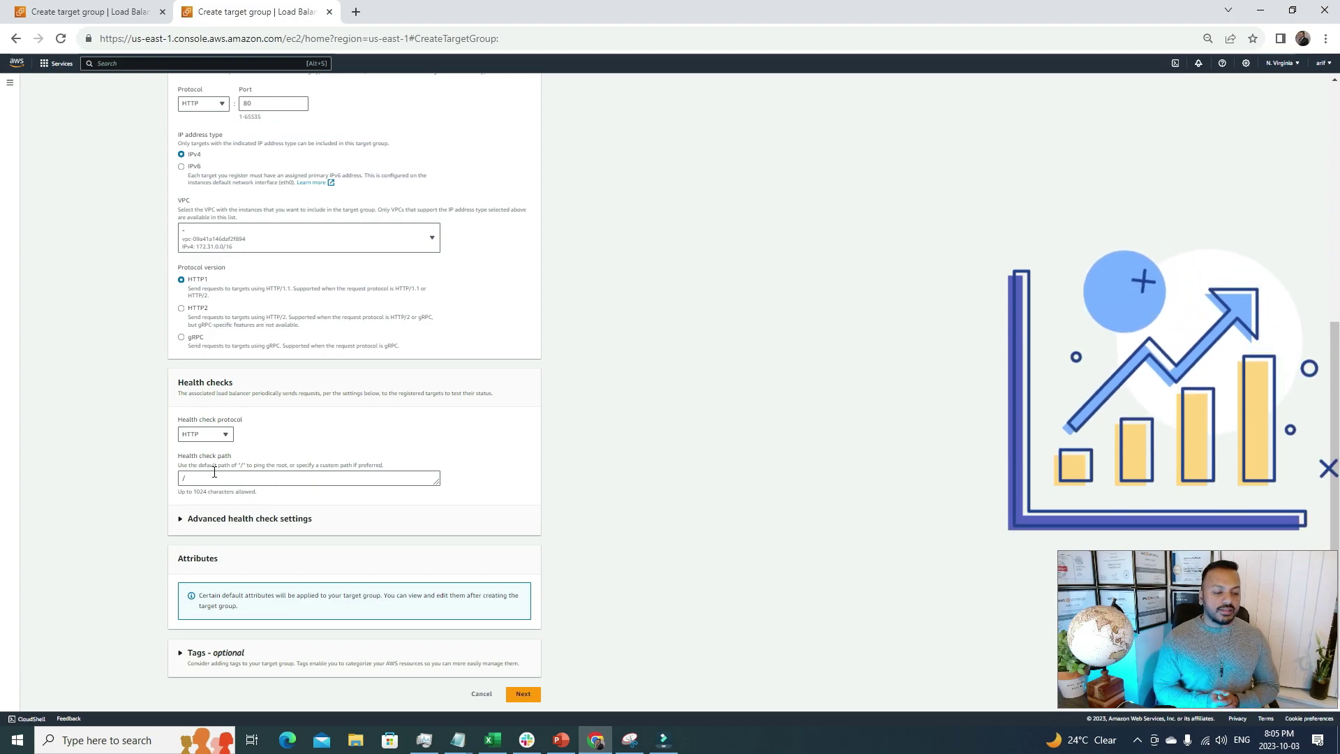
left_click(217, 435)
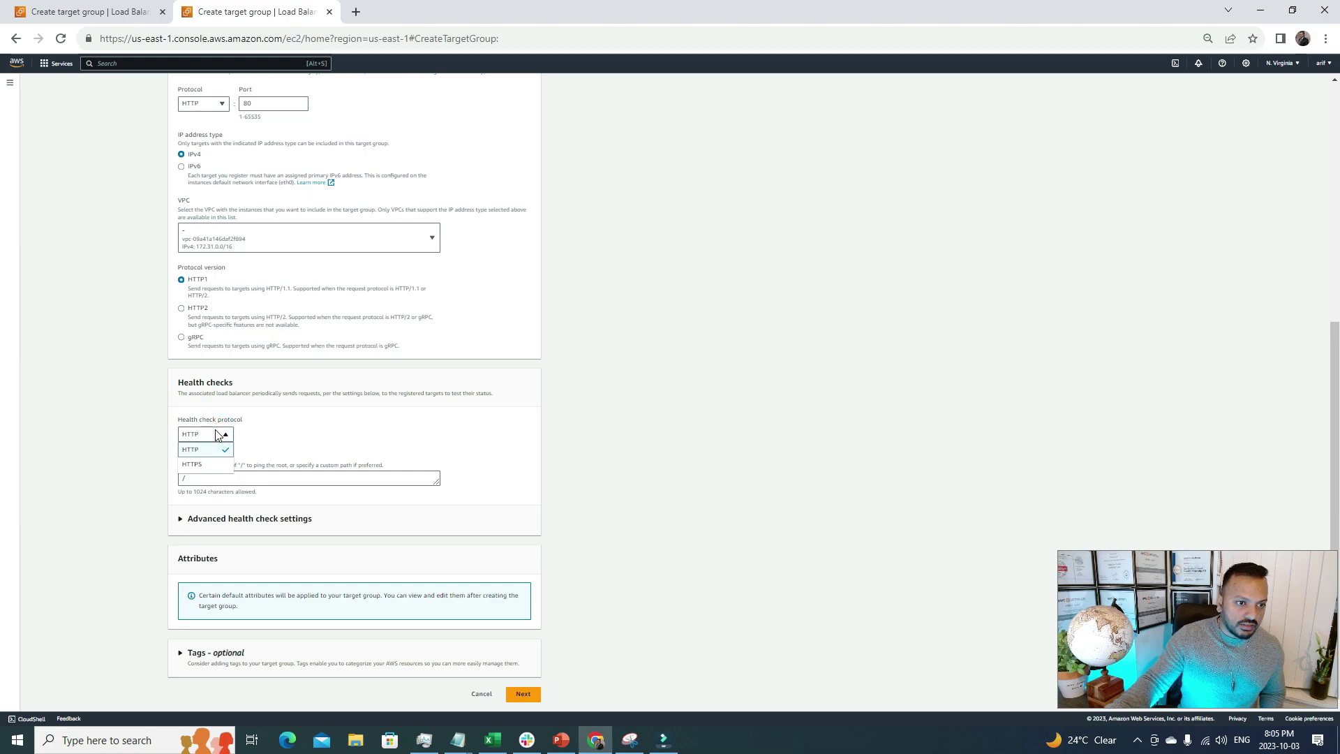
left_click(213, 466)
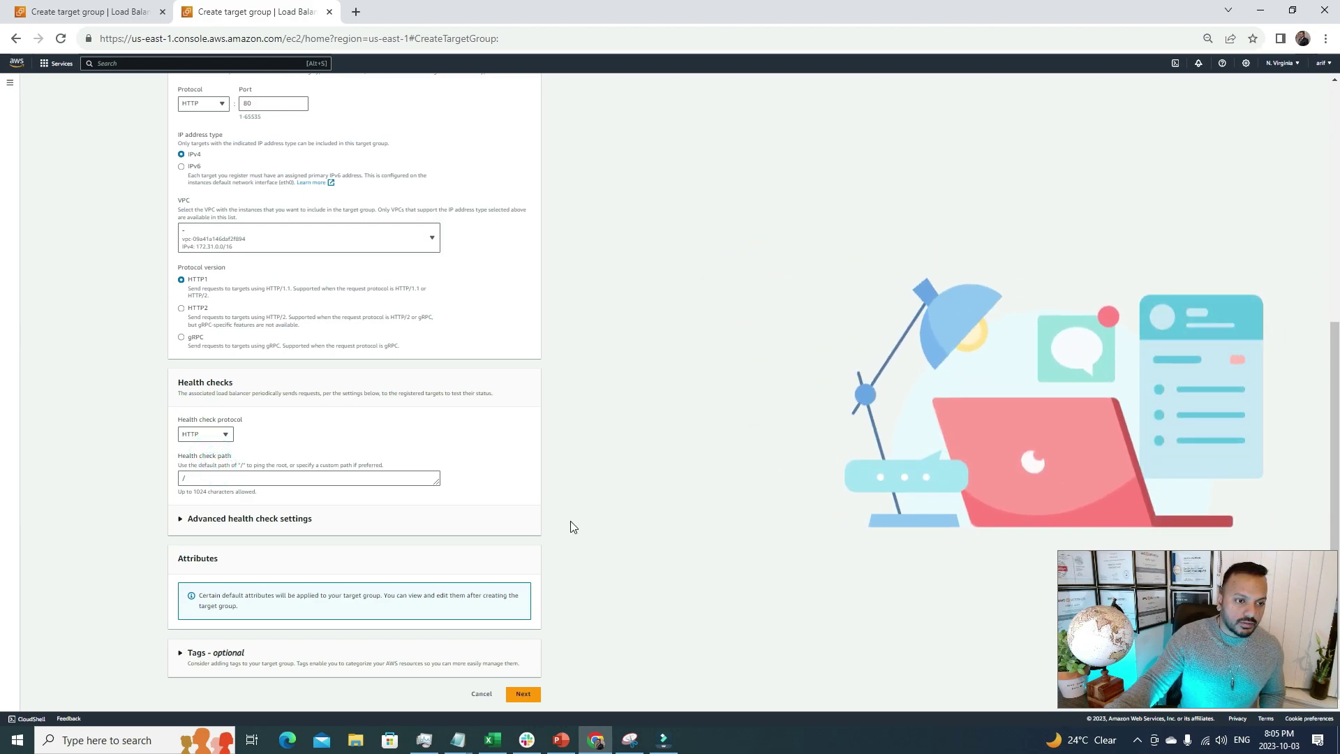
- Expand the advanced health check settings and the optional tags, and review the target group's whole configuration
left_click(266, 520)
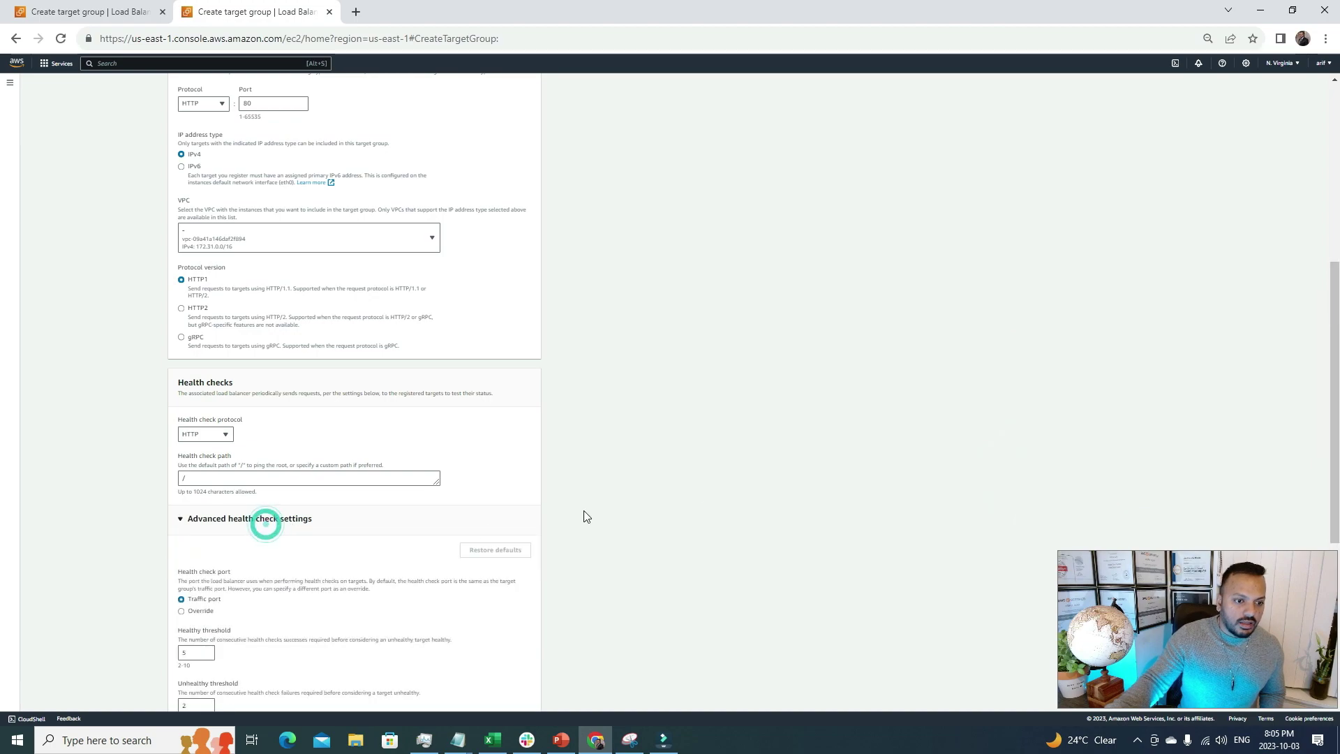
scroll(663, 524, "down", 4)
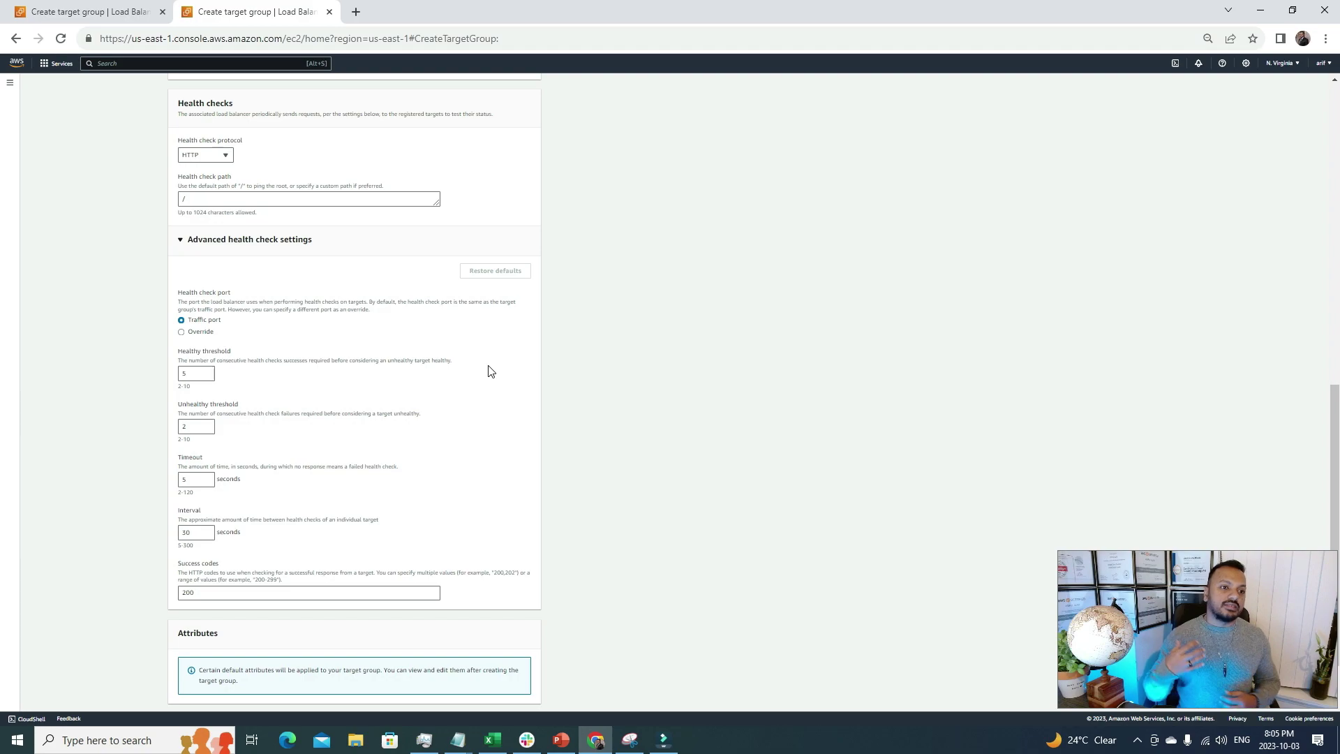
scroll(499, 391, "up", 7)
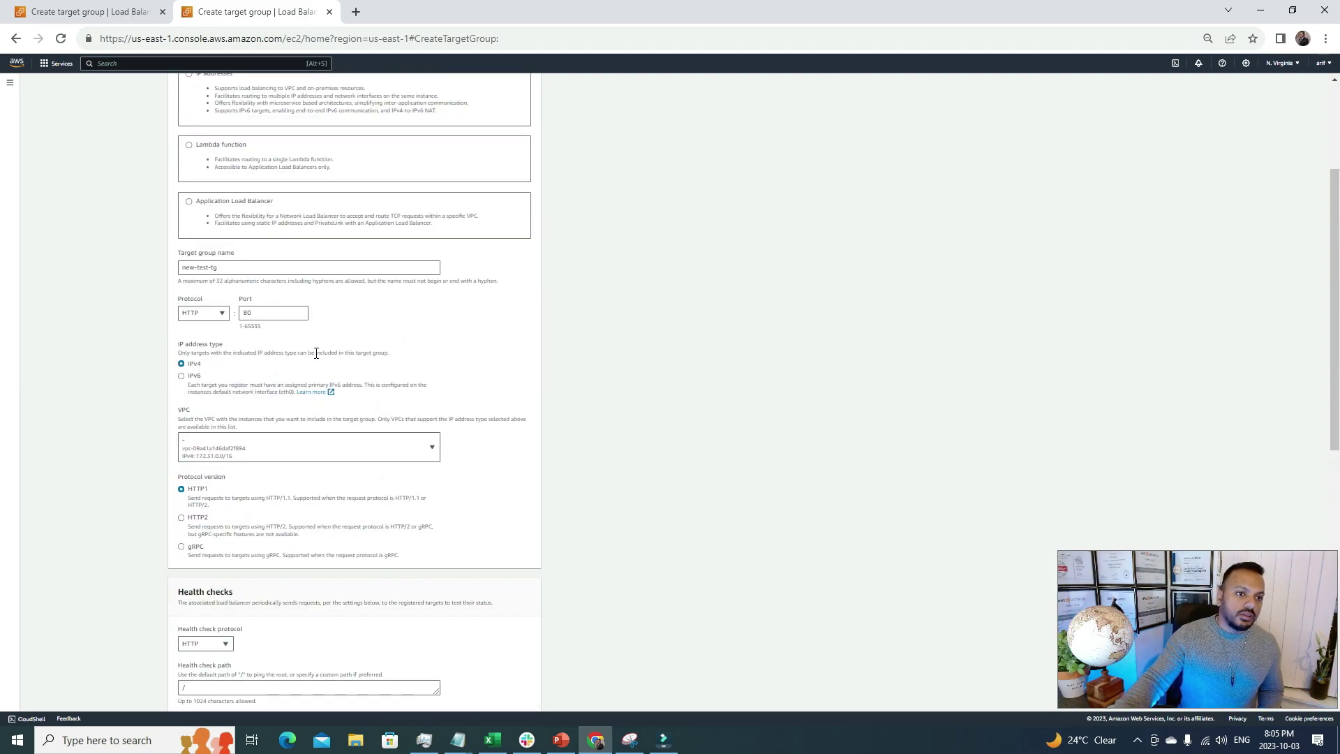
scroll(555, 592, "down", 7)
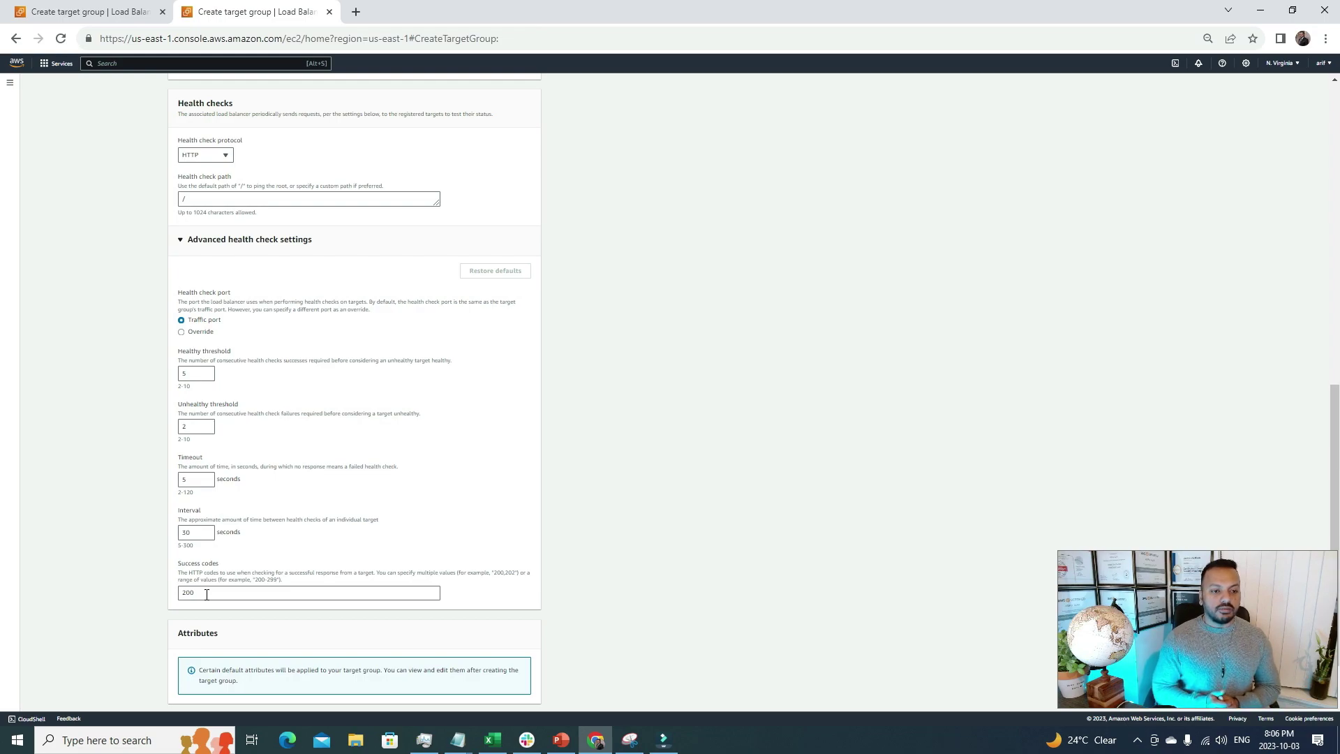
scroll(295, 569, "down", 1)
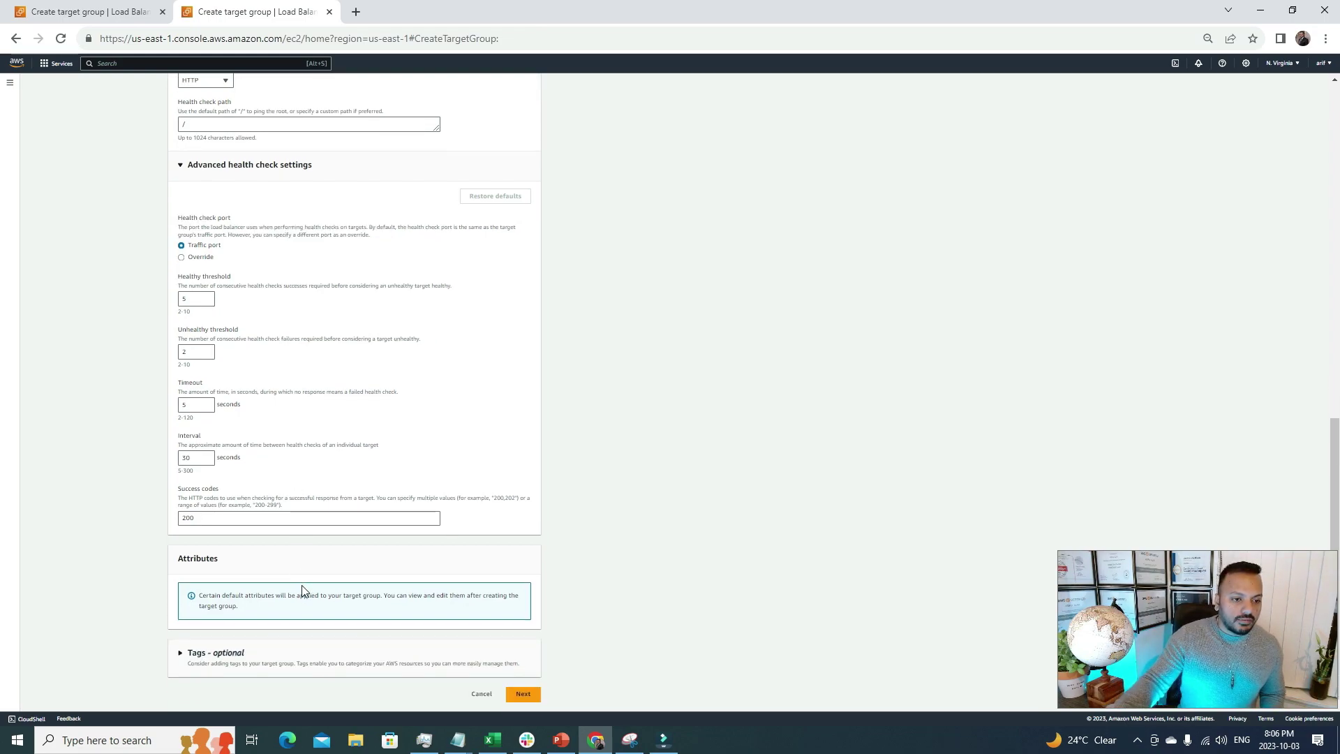
left_click(203, 652)
scroll(313, 649, "down", 1)
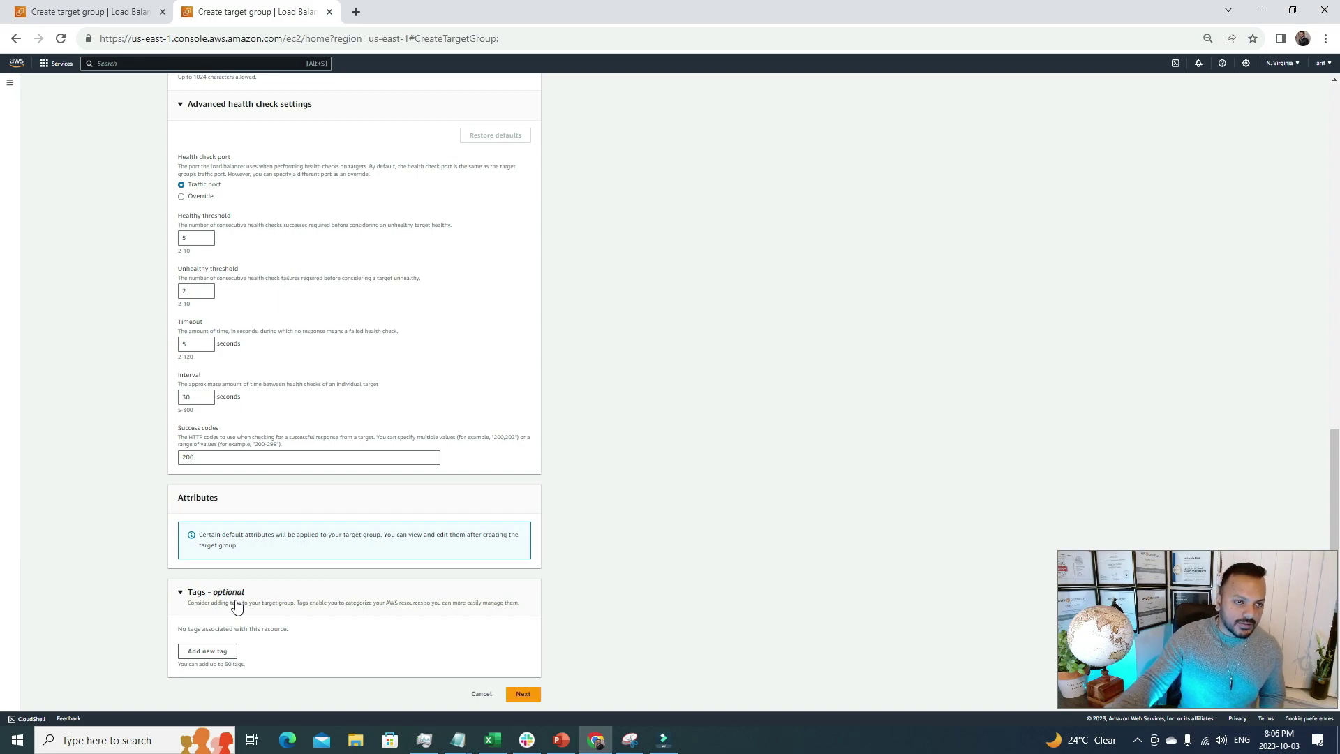
mouse_move(1334, 460)
left_mouse_down()
mouse_move(1307, 295)
mouse_move(1311, 93)
left_mouse_up()
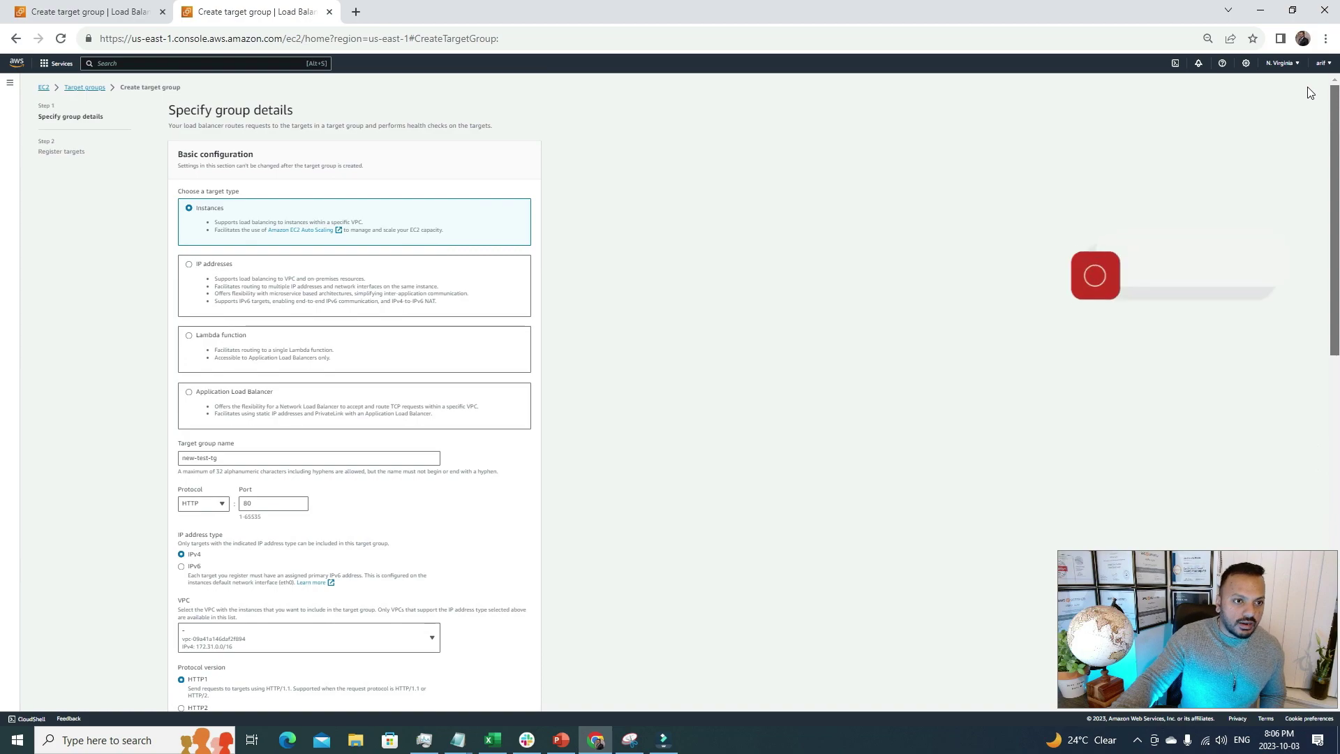
scroll(1305, 126, "down", 1)
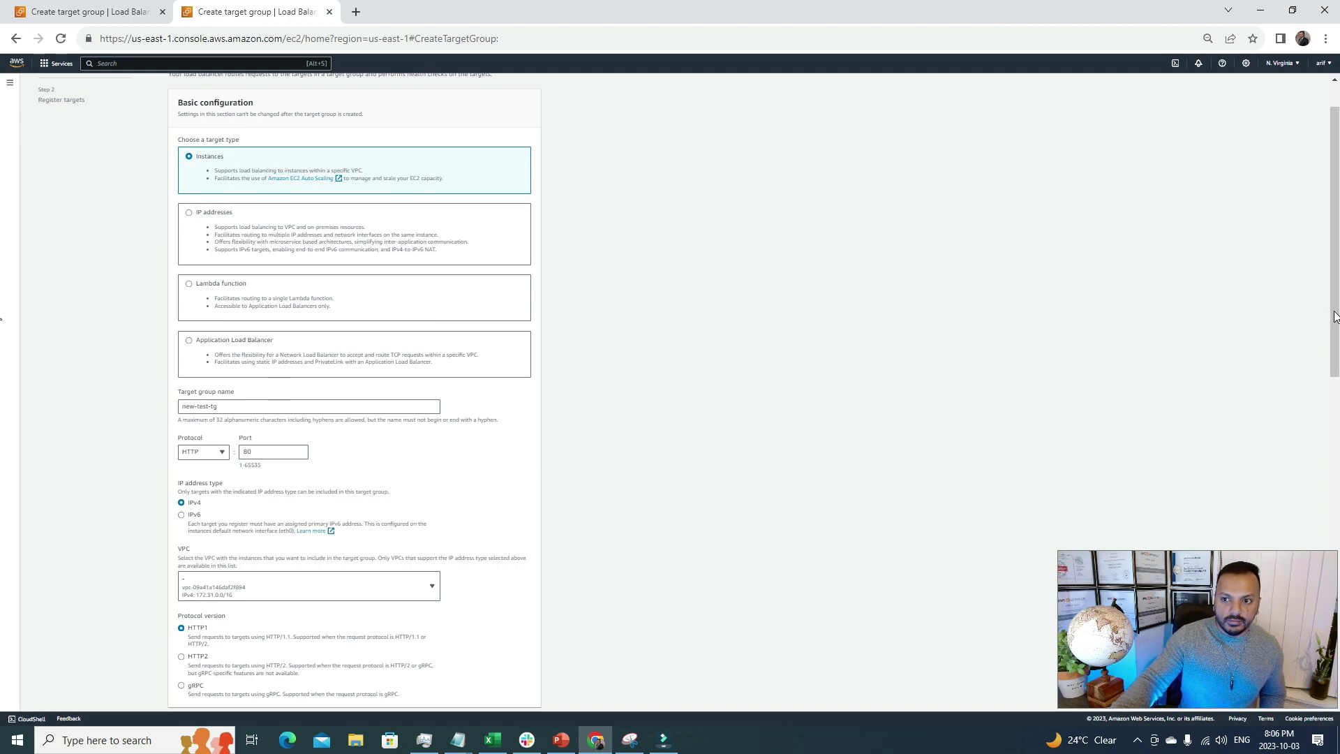
- Continue to target registration and create the target group without registering any instances
mouse_move(1334, 310)
left_mouse_down()
mouse_move(1260, 597)
mouse_move(1261, 691)
left_mouse_up()
left_click(513, 692)
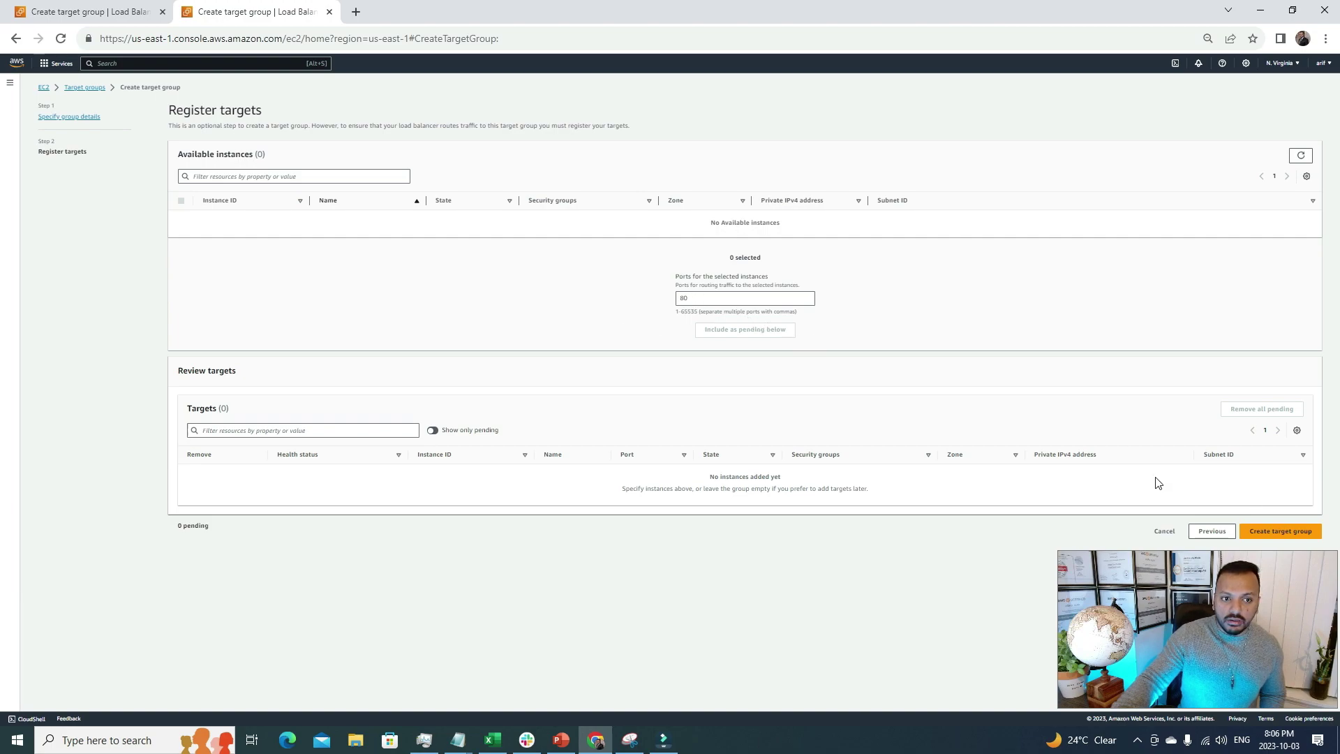
left_click(1302, 534)
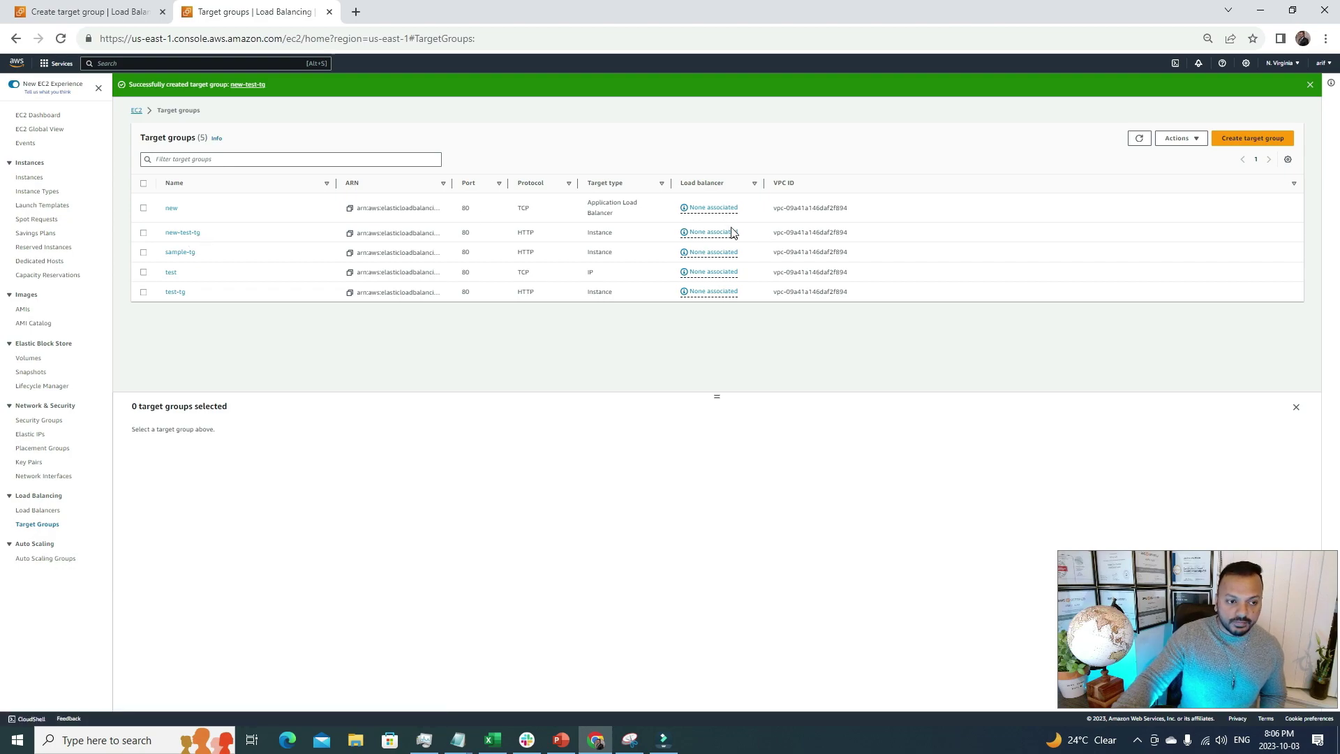
- Start creating an Application Load Balancer and name it new-testalb
left_click(42, 510)
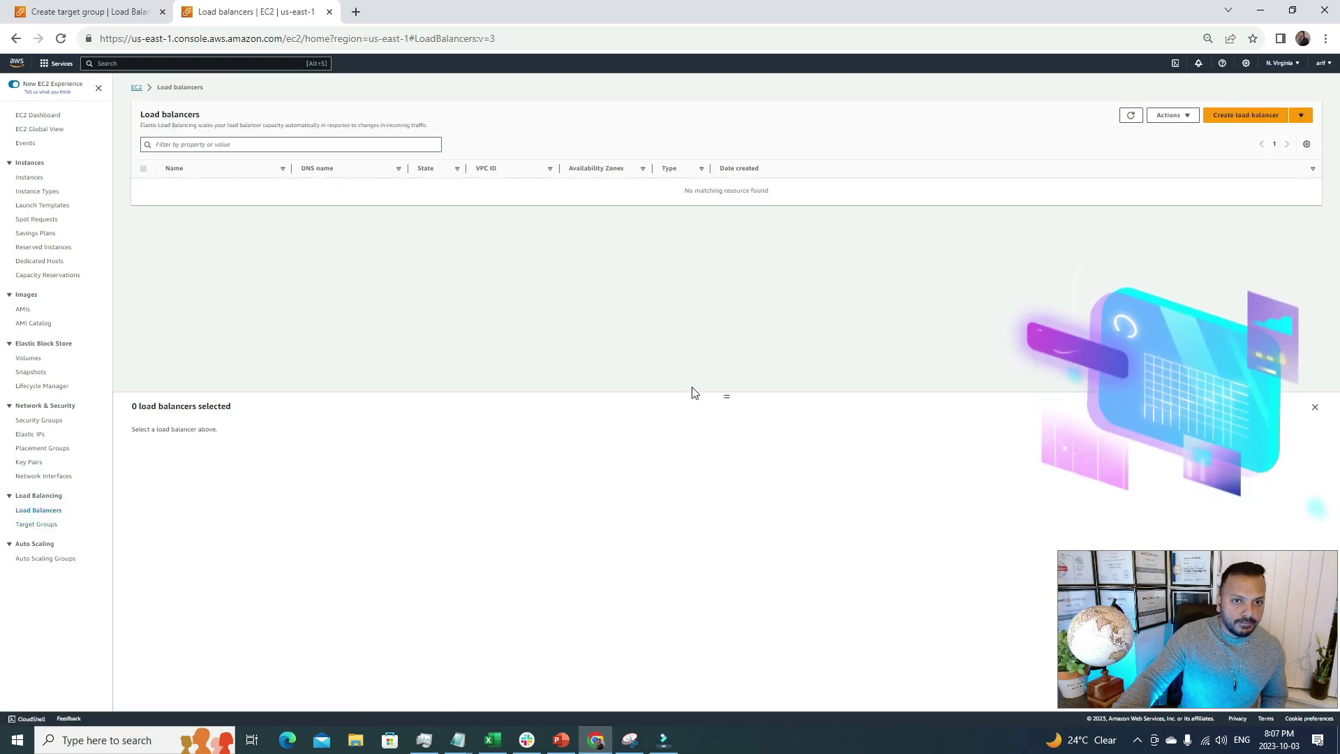
left_click(1251, 117)
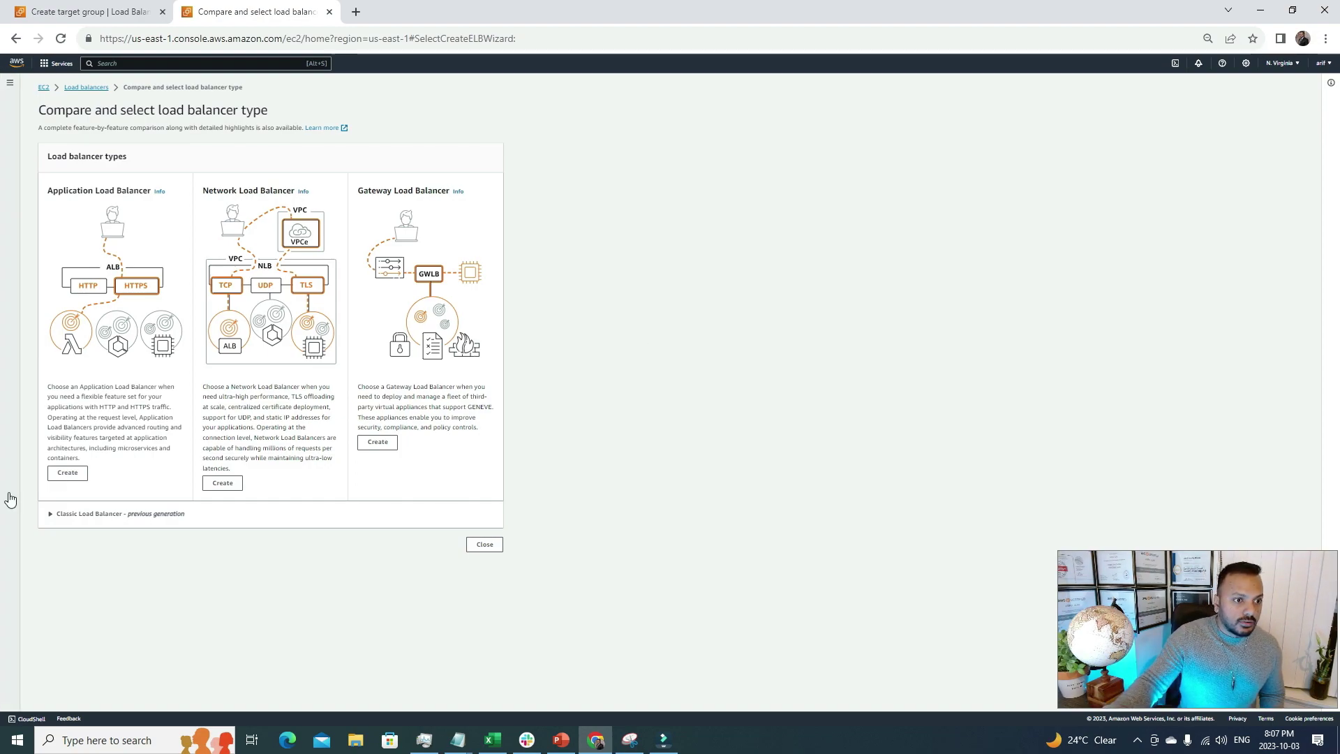
left_click(75, 479)
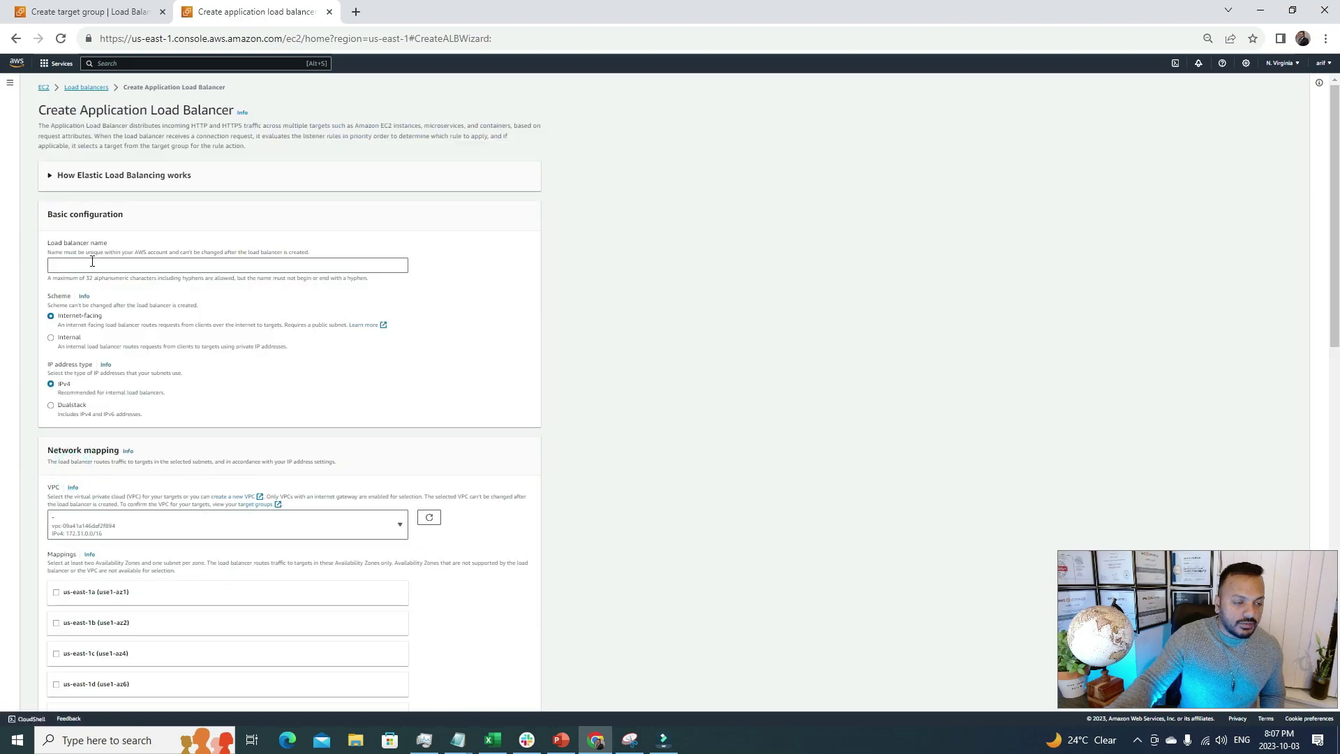
left_click(92, 264)
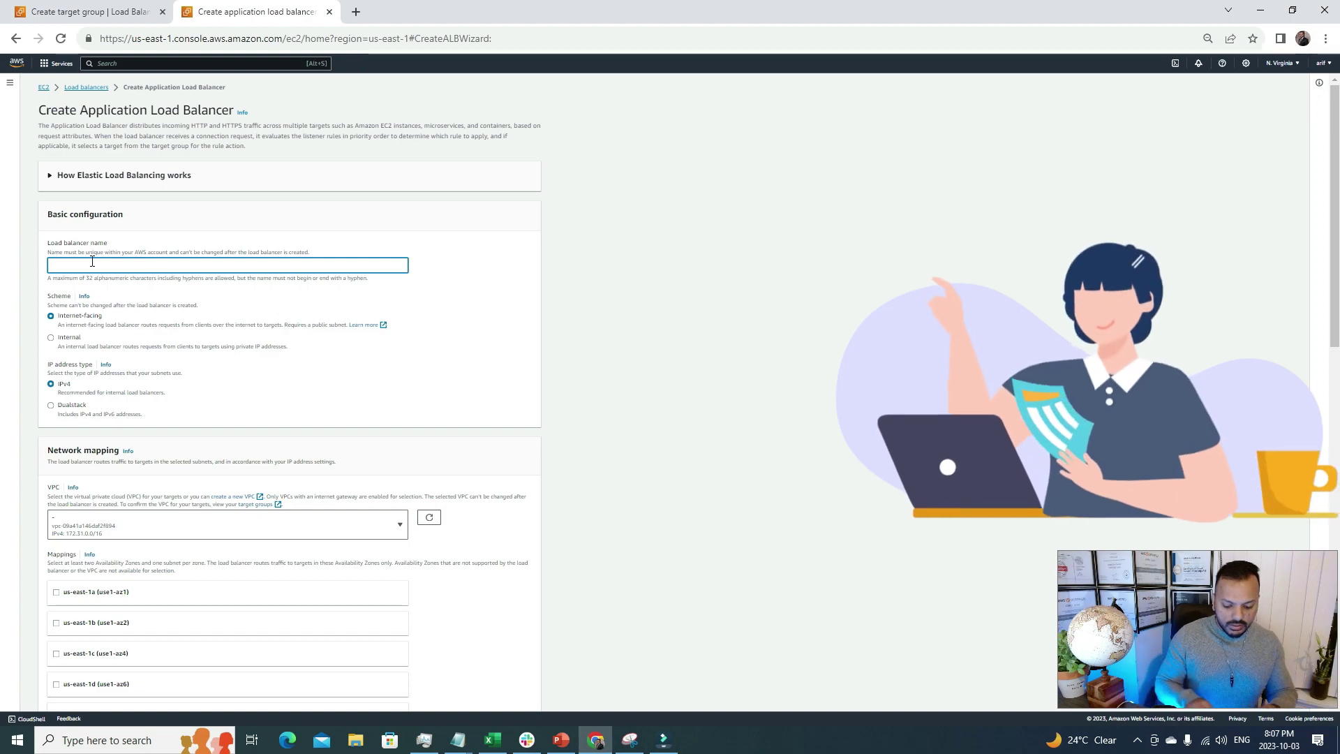
type("new-te")
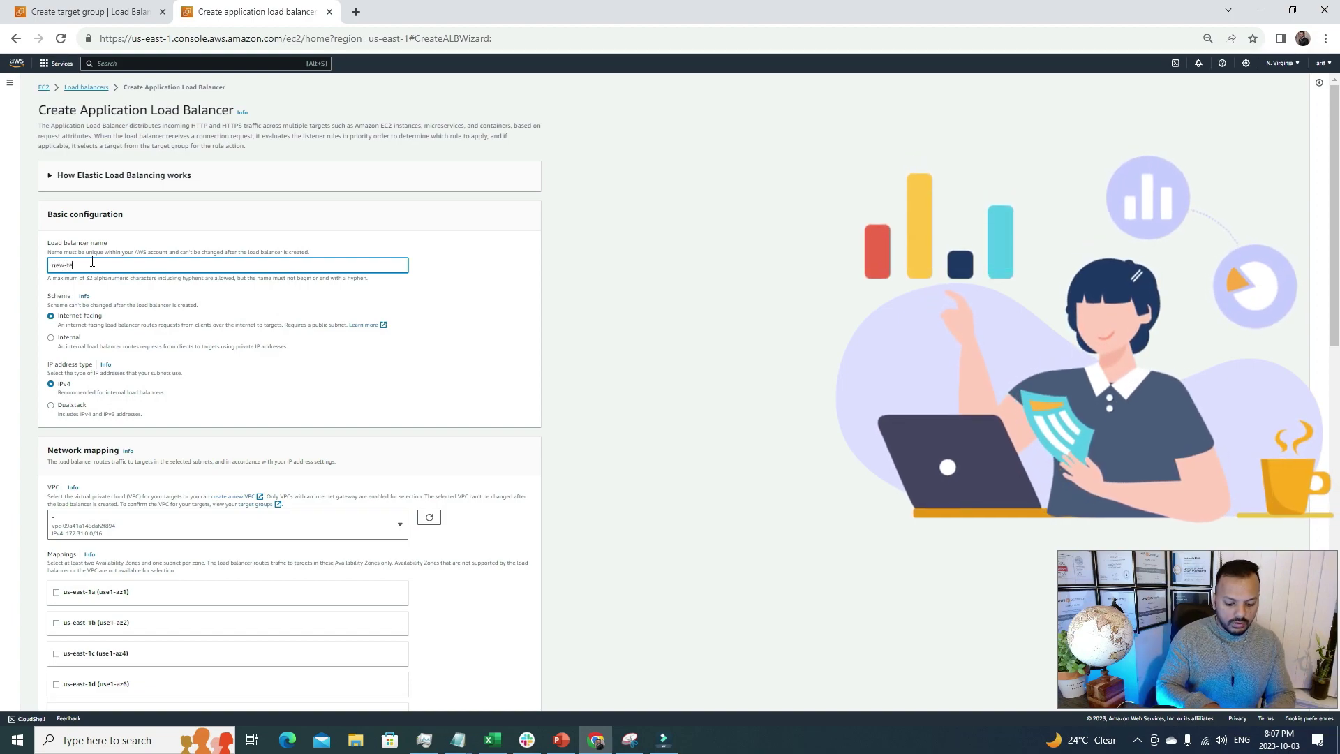
type("stalb")
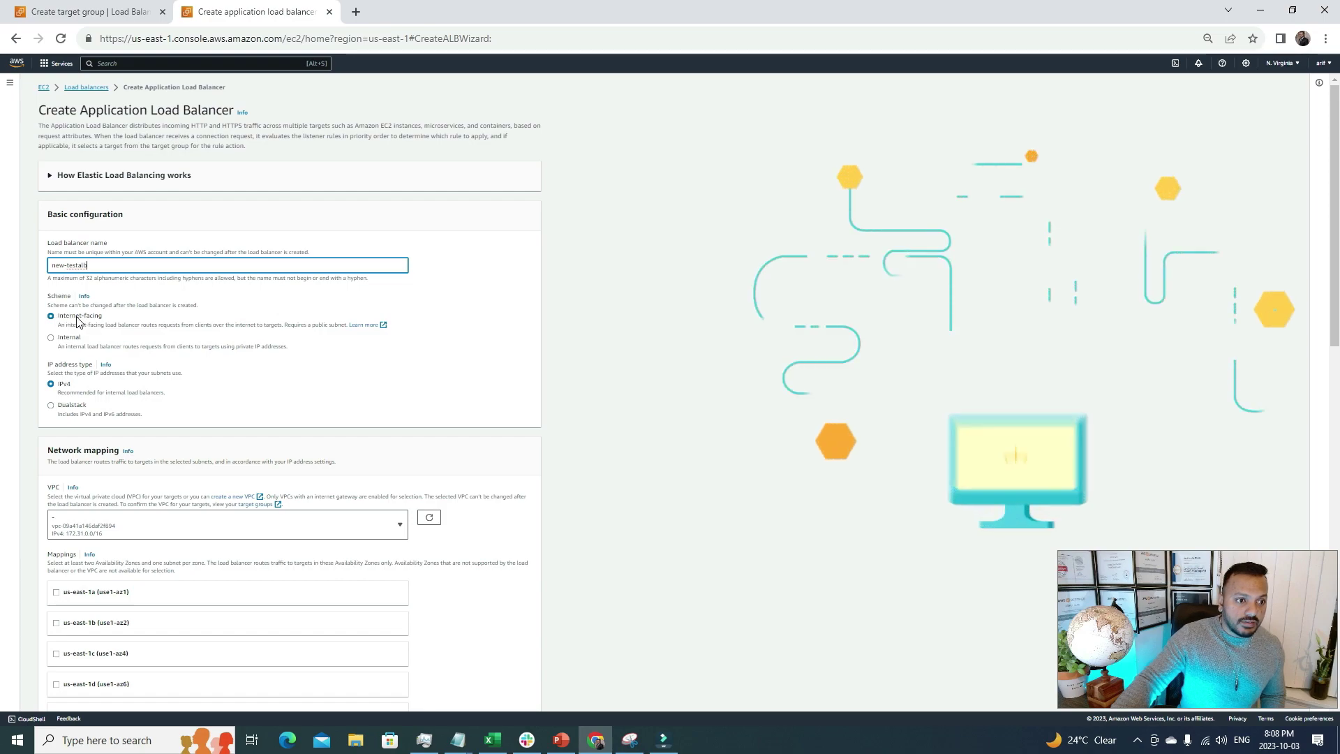
- Select the VPC with the IPv4 range 172.31.0.0/16 in the load balancer's network mapping
scroll(165, 318, "down", 2)
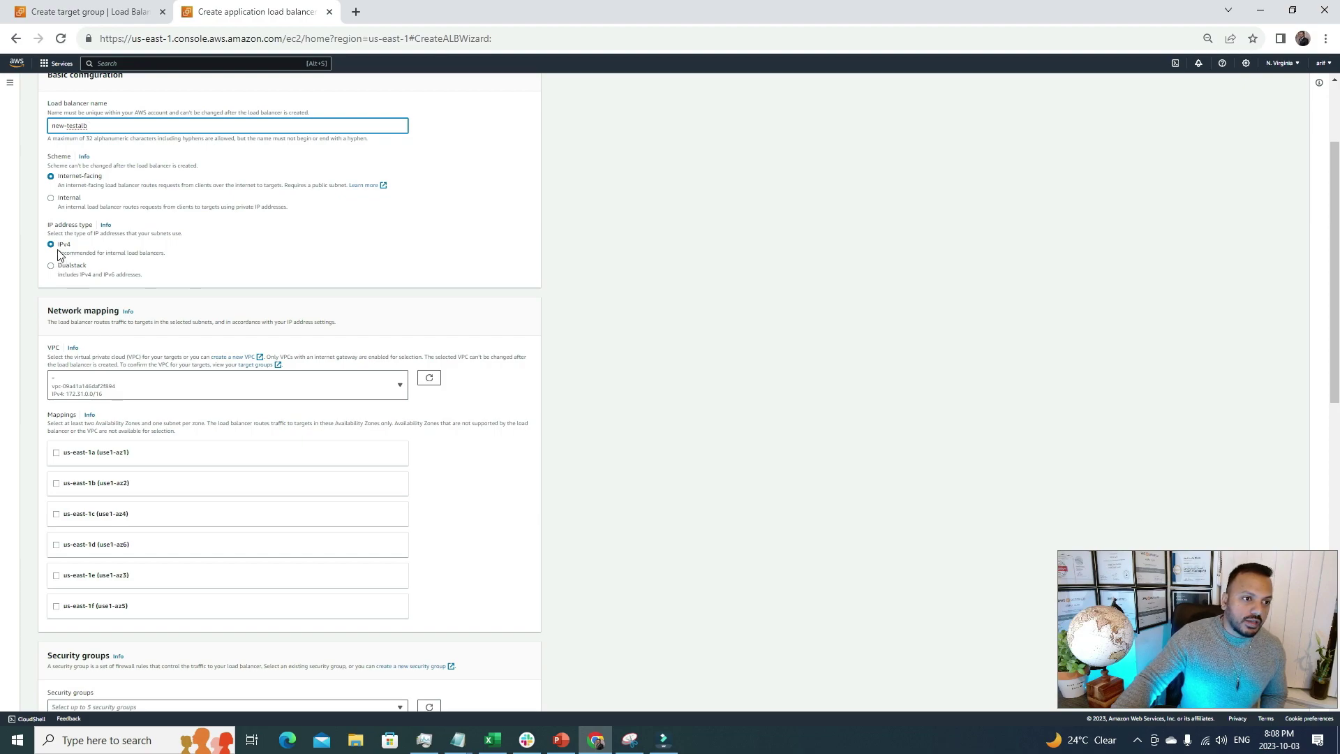
scroll(603, 374, "down", 2)
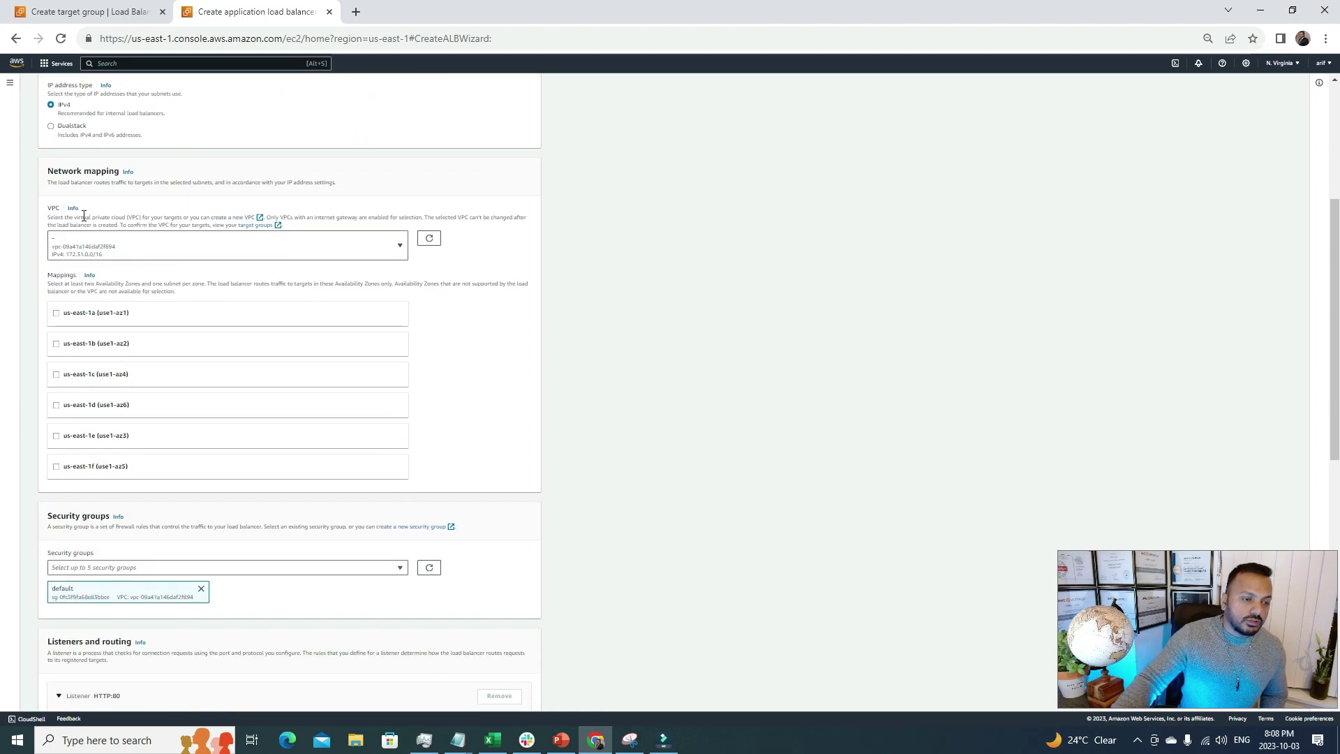
left_click(218, 246)
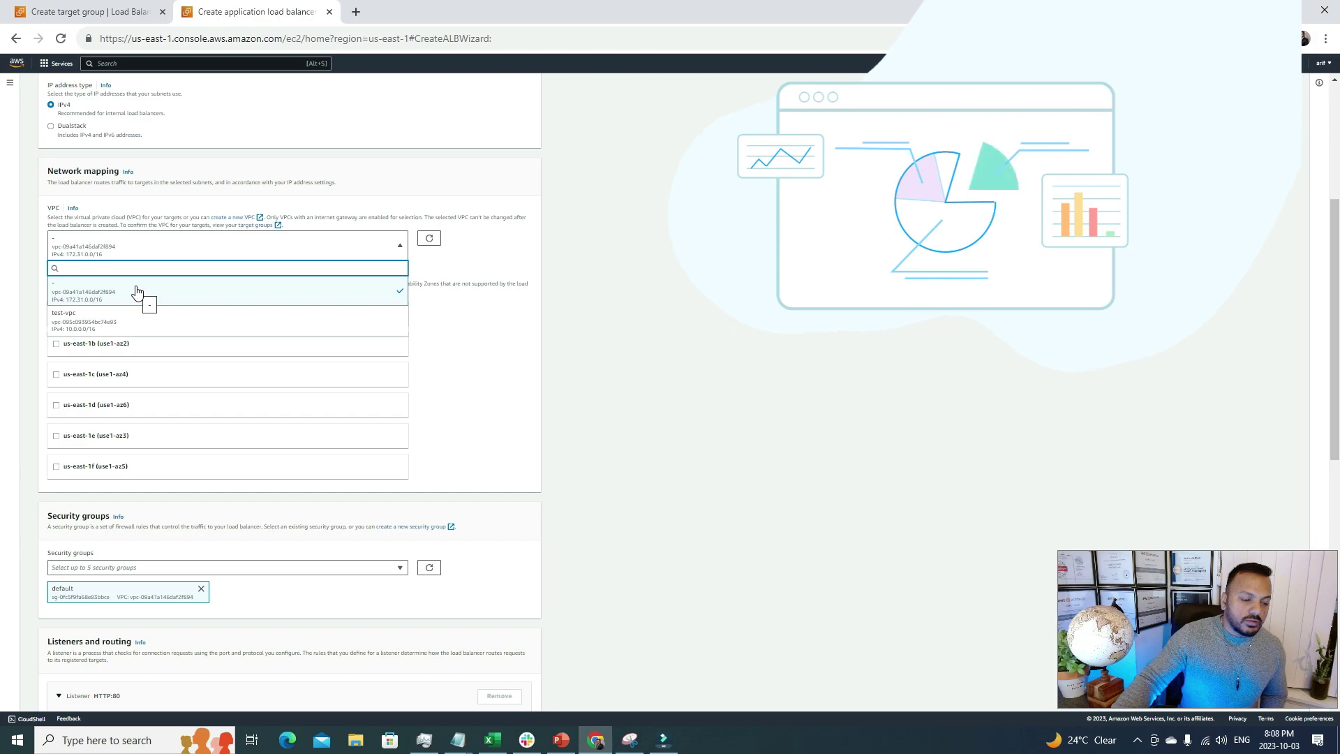
left_click(206, 297)
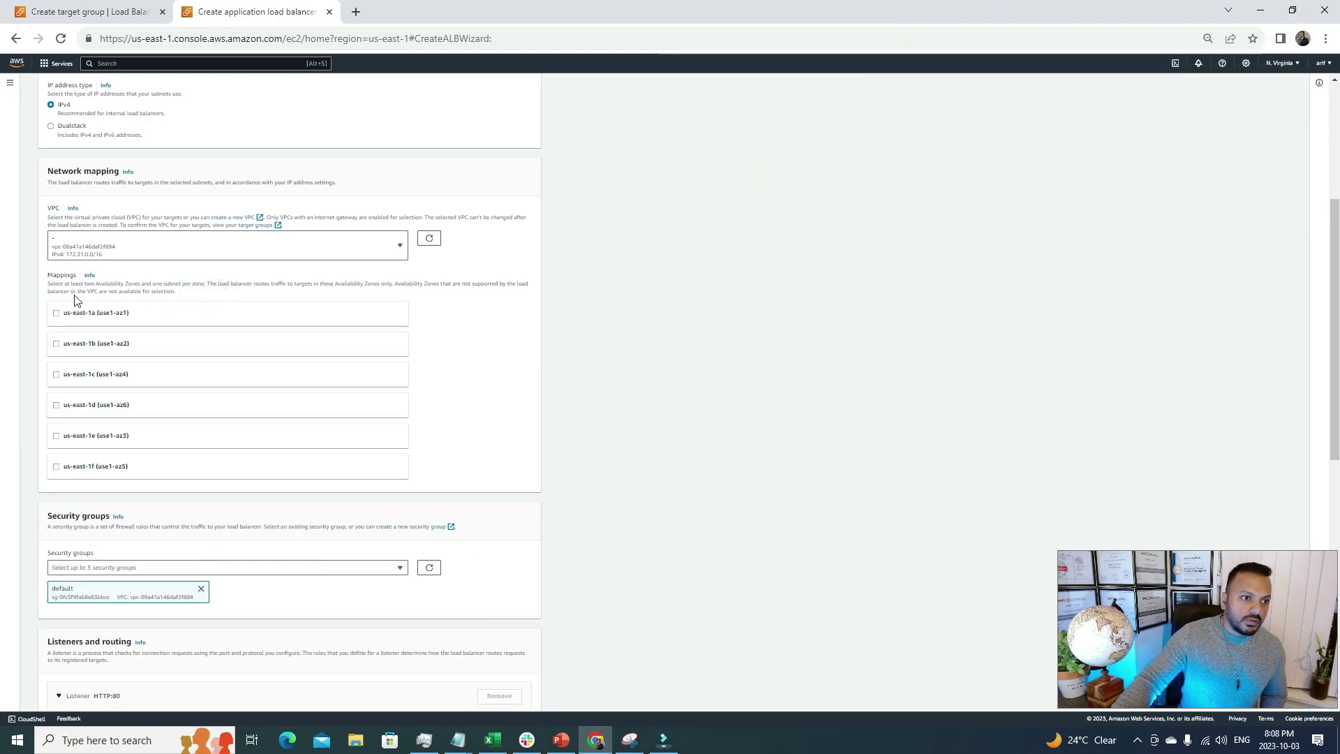
- Map the load balancer to the availability zones us-east-1a and us-east-1b
scroll(659, 349, "down", 2)
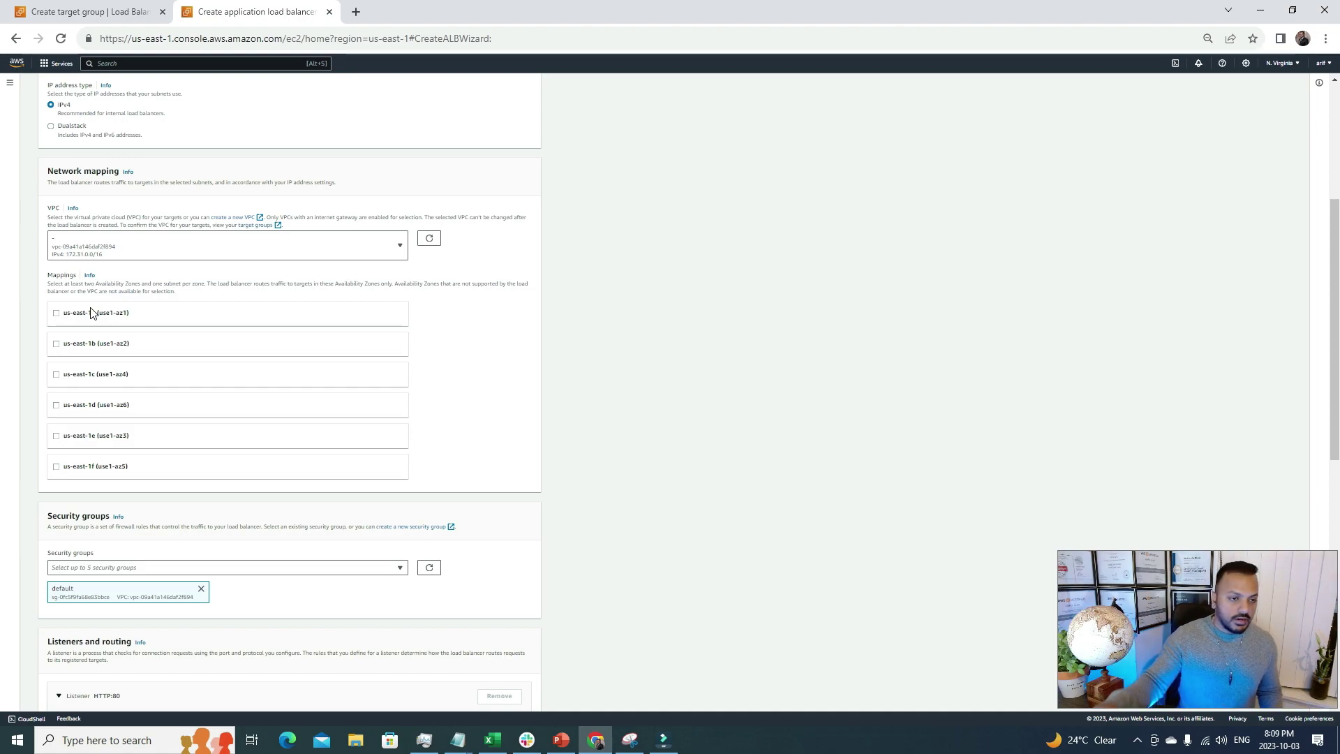
left_click(56, 313)
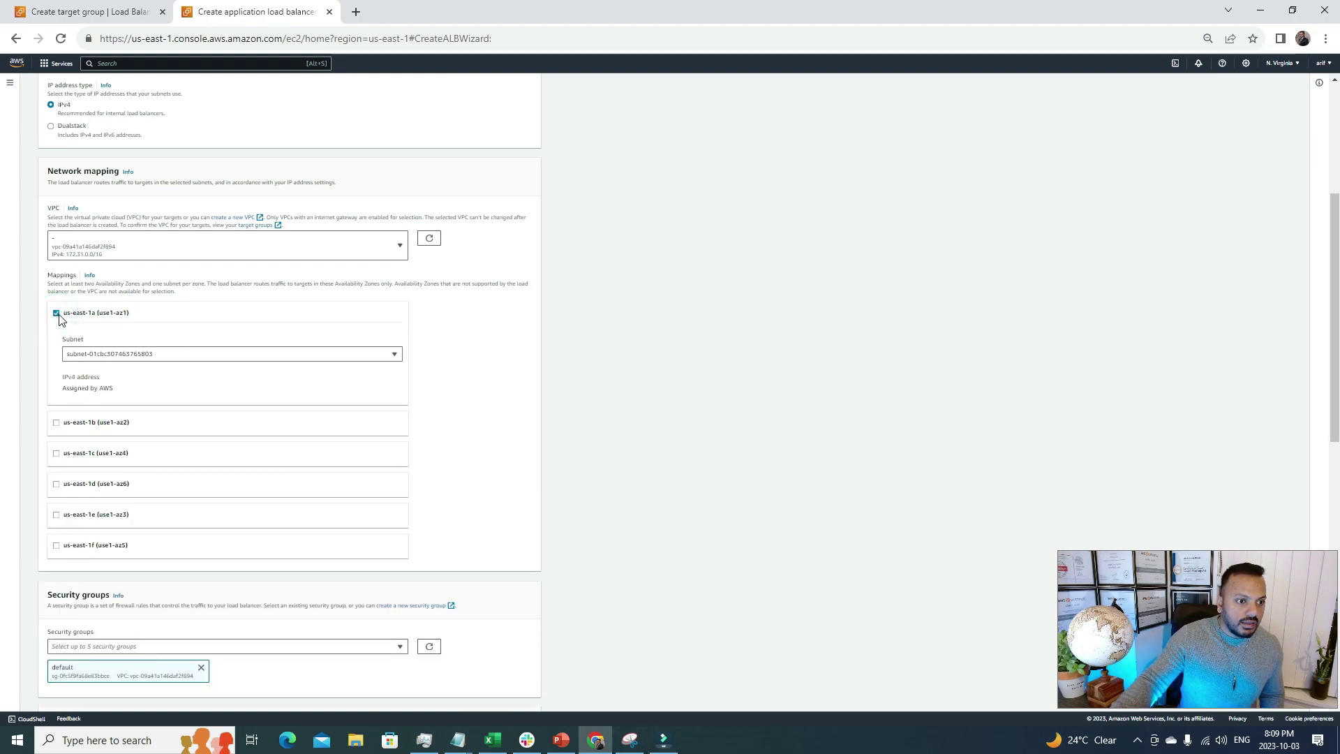
left_click(56, 423)
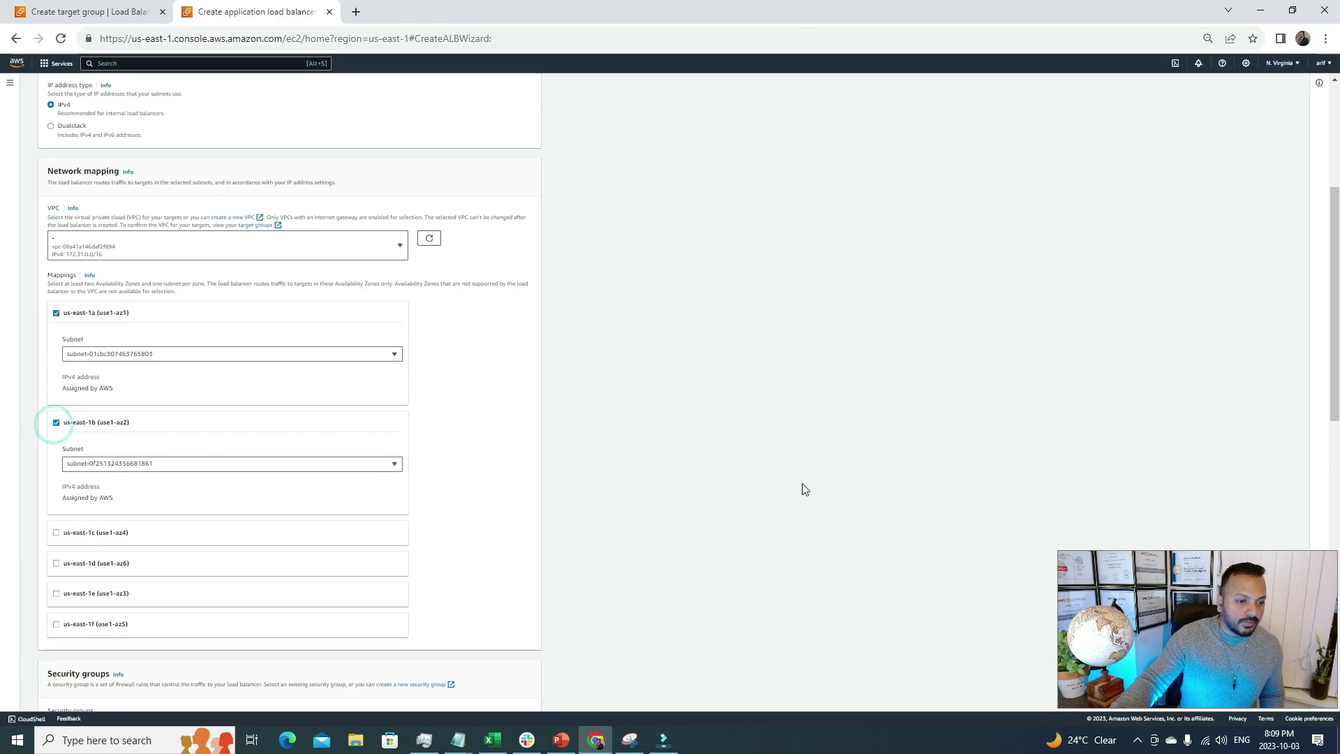
- Forward the HTTP listener on port 80 to the target group new-test-tg, leaving it without listener tags
scroll(795, 485, "down", 3)
scroll(733, 486, "down", 1)
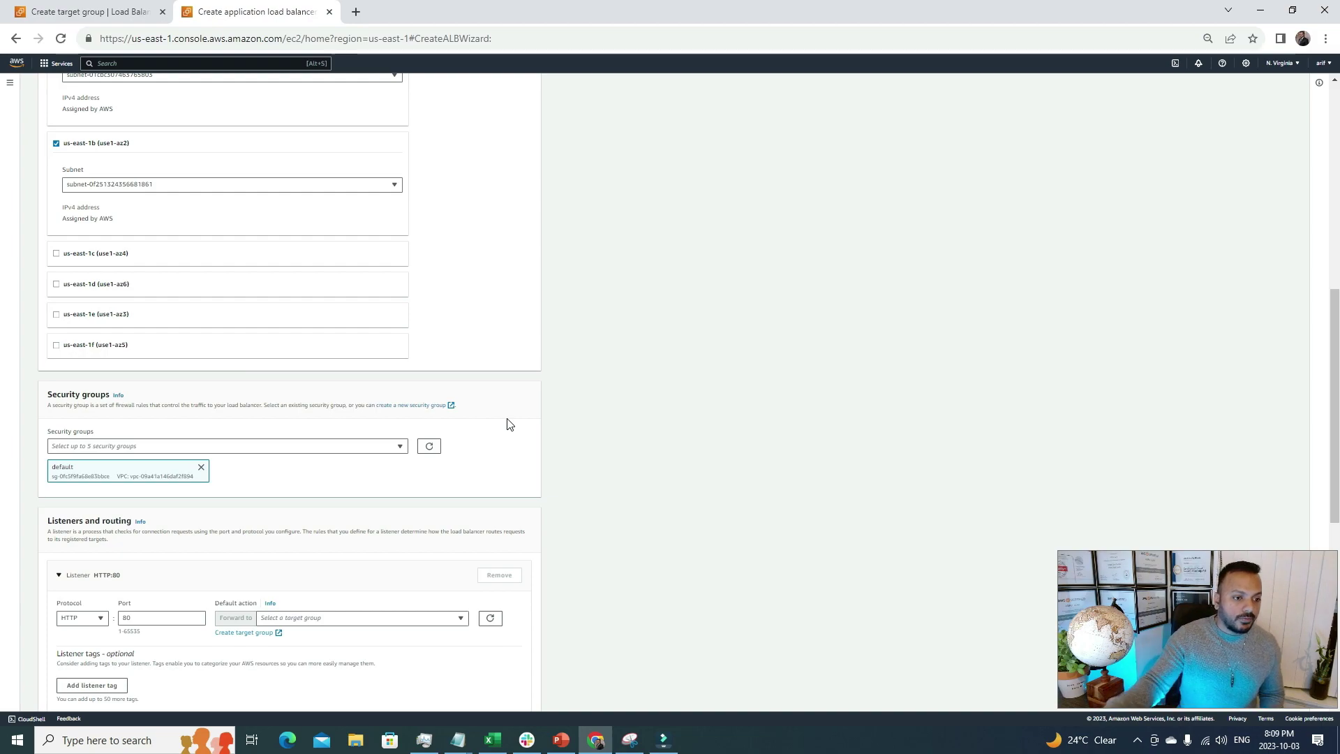
scroll(517, 440, "down", 2)
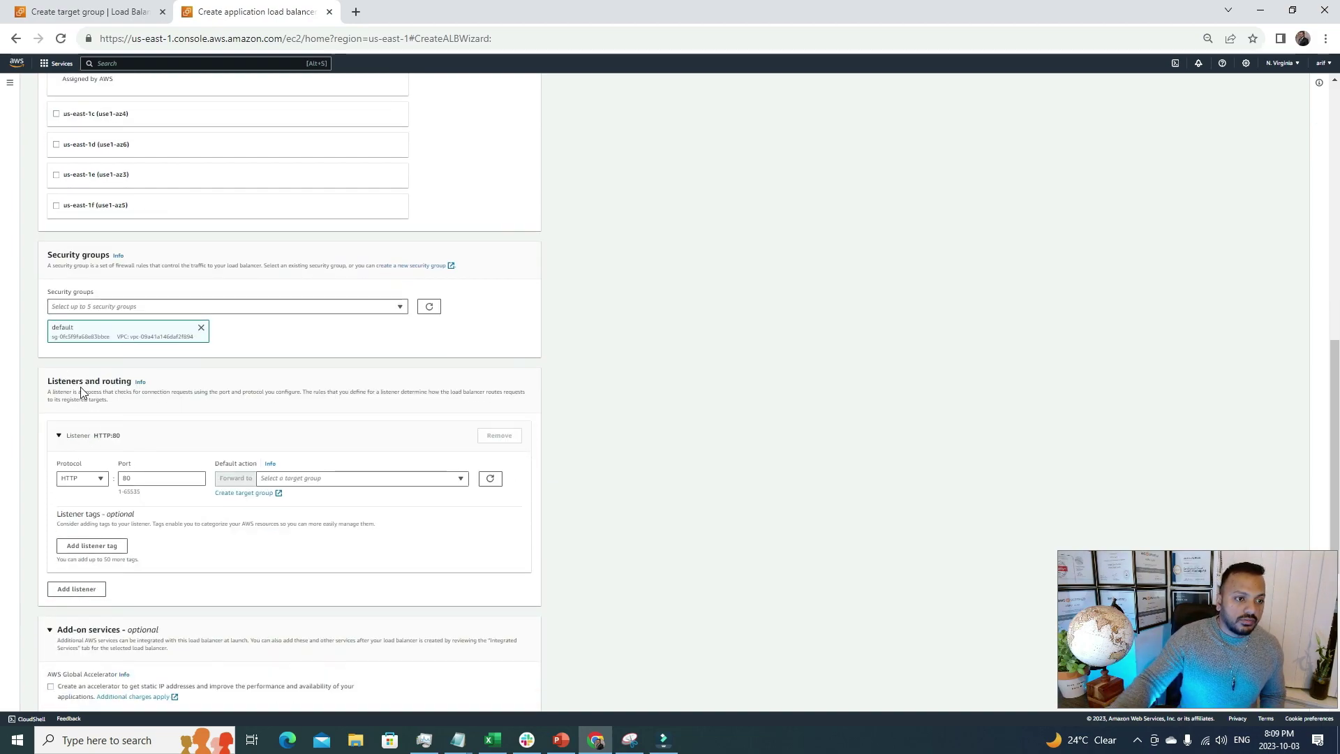
left_click(89, 478)
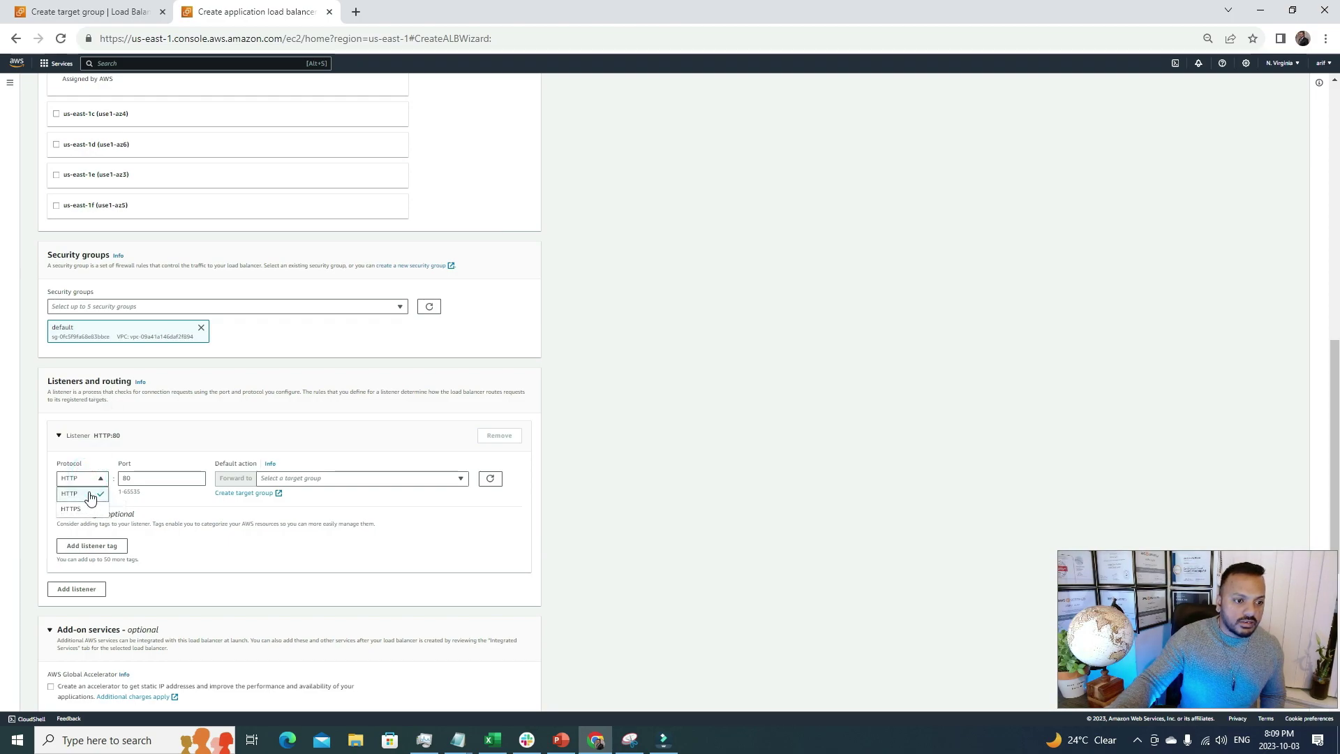
left_click(88, 492)
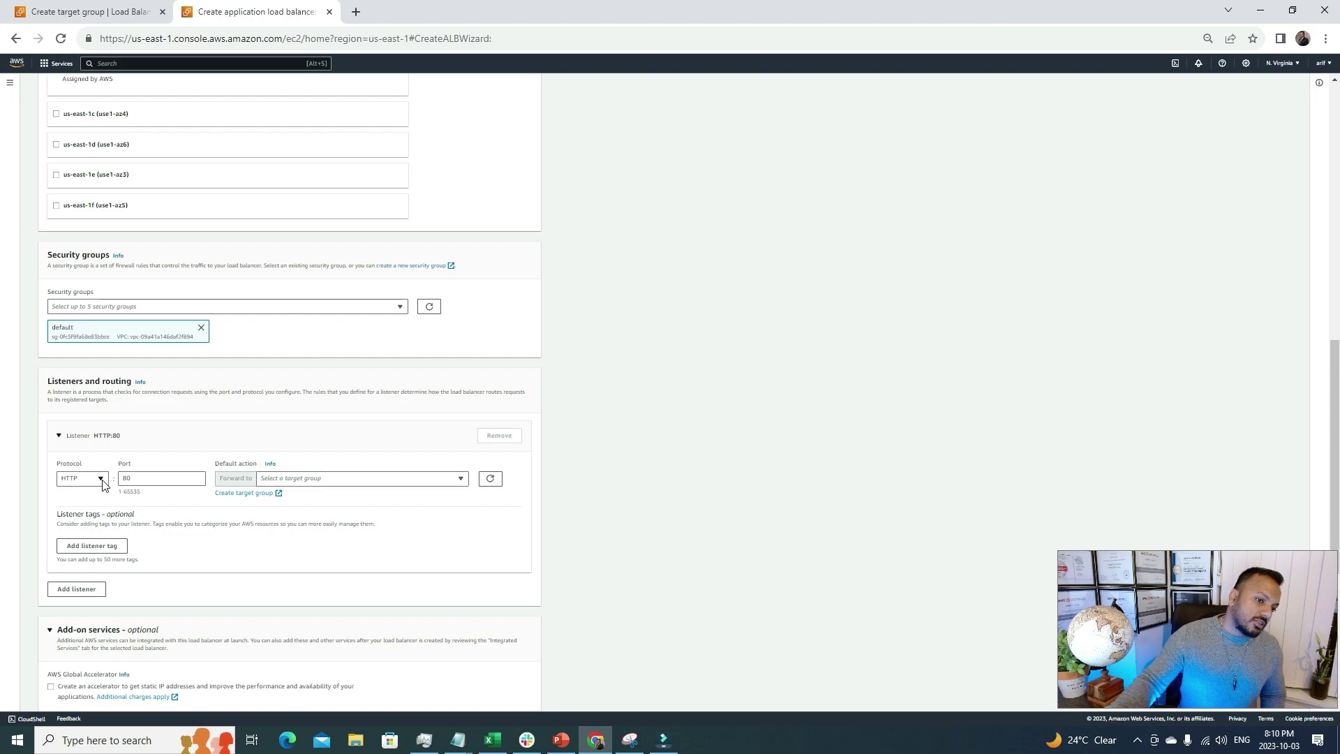
left_click(127, 479)
left_click(300, 480)
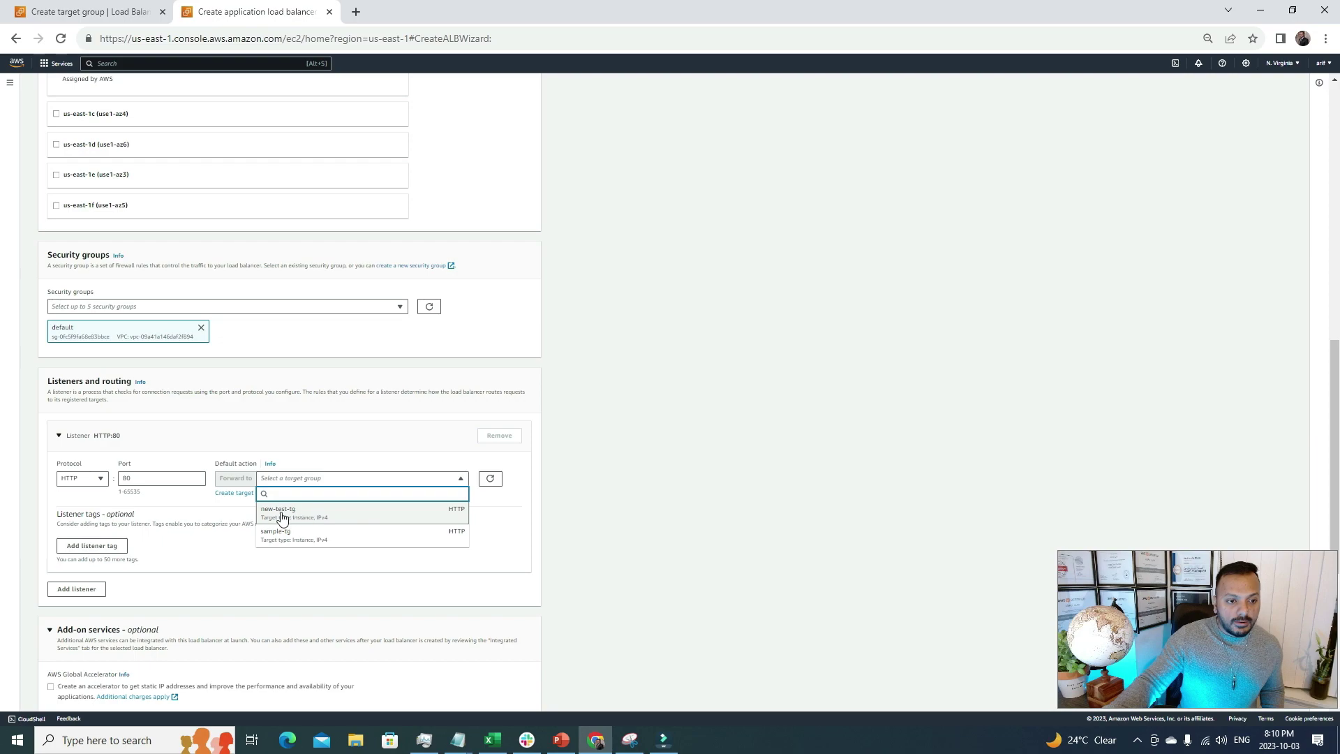
left_click(324, 515)
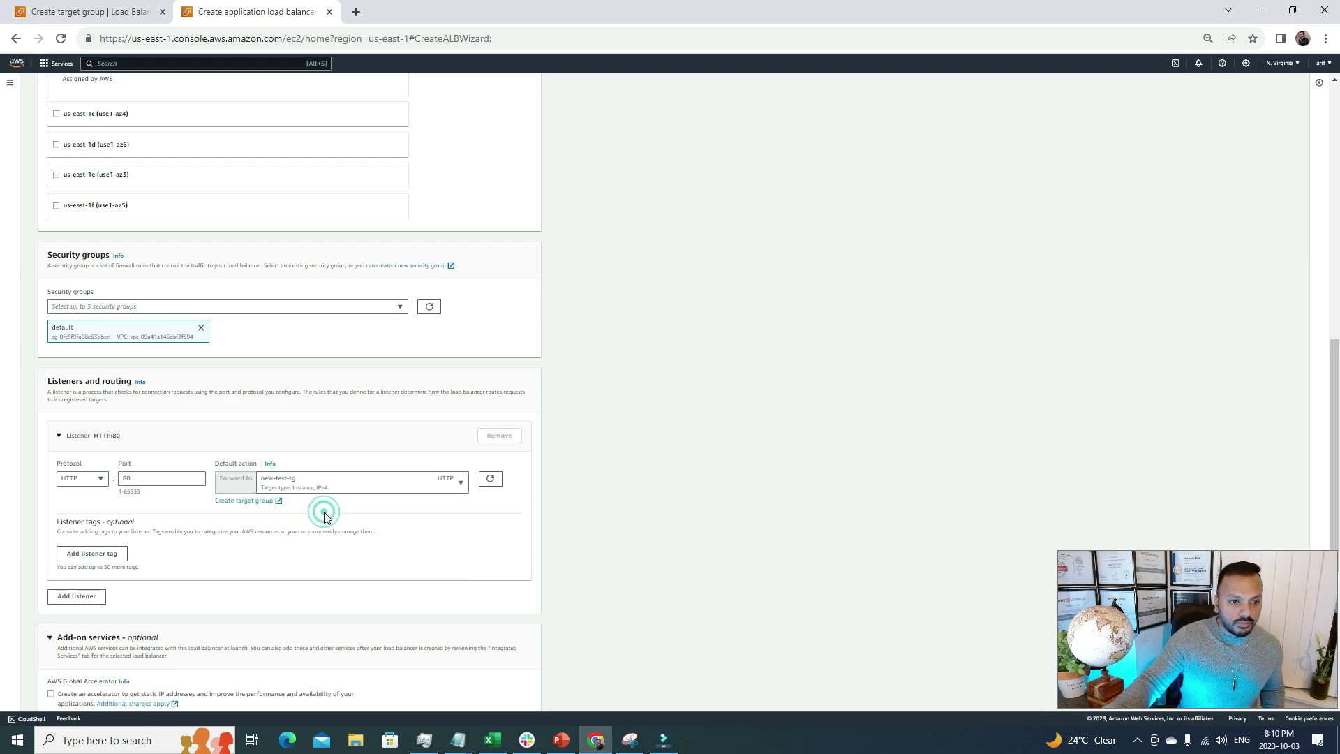
left_click(639, 451)
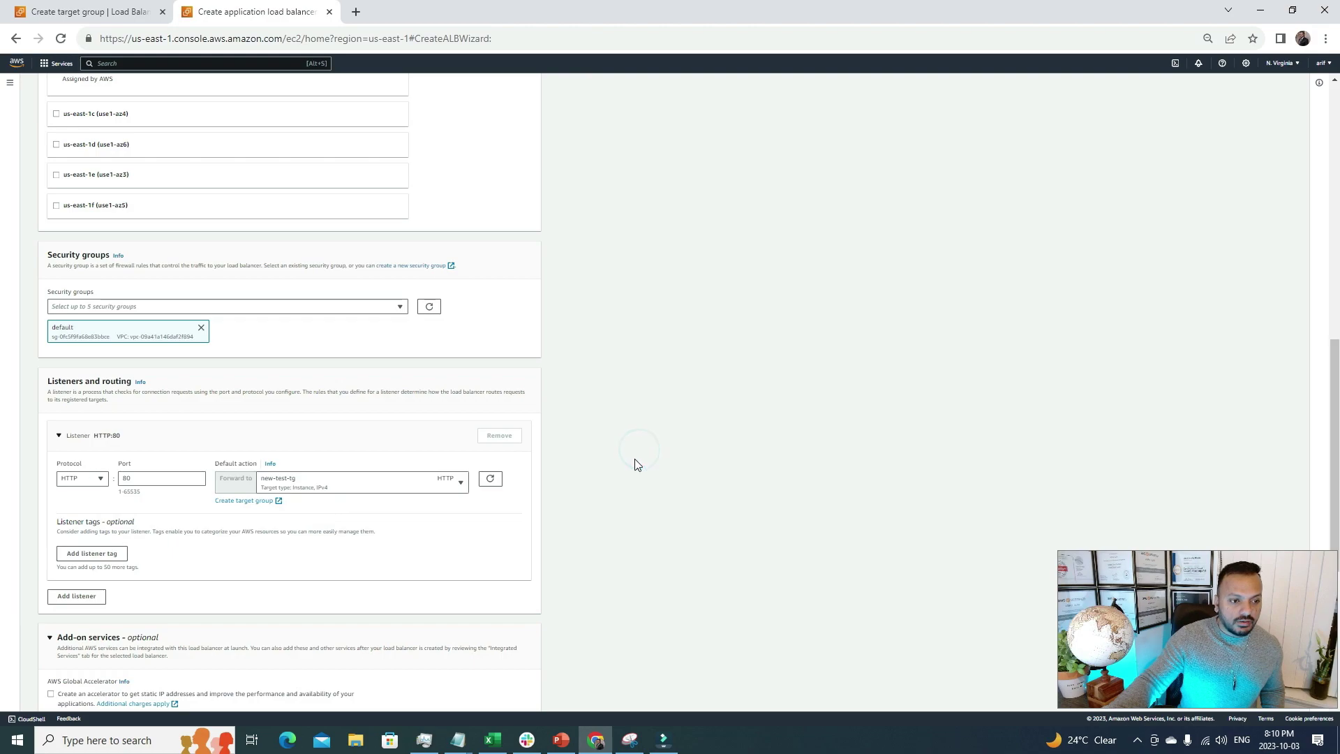
left_click(91, 554)
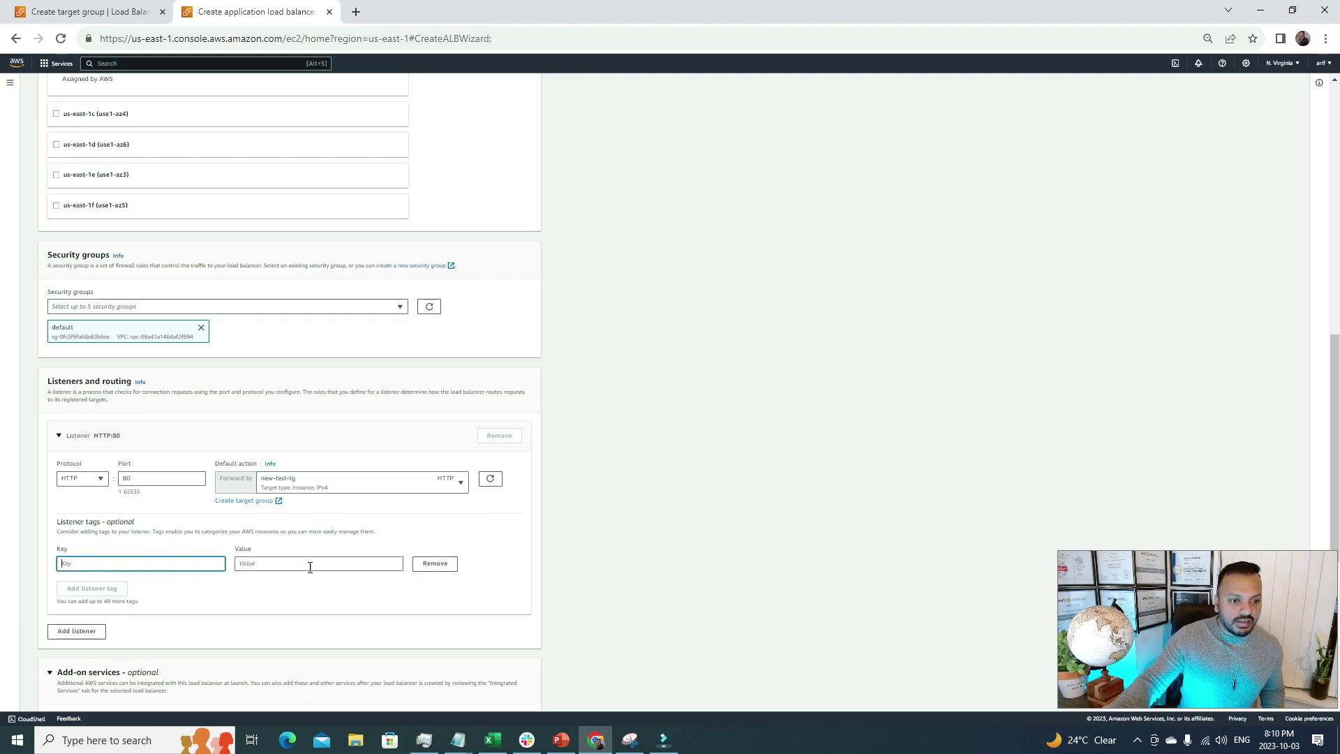
left_click(433, 564)
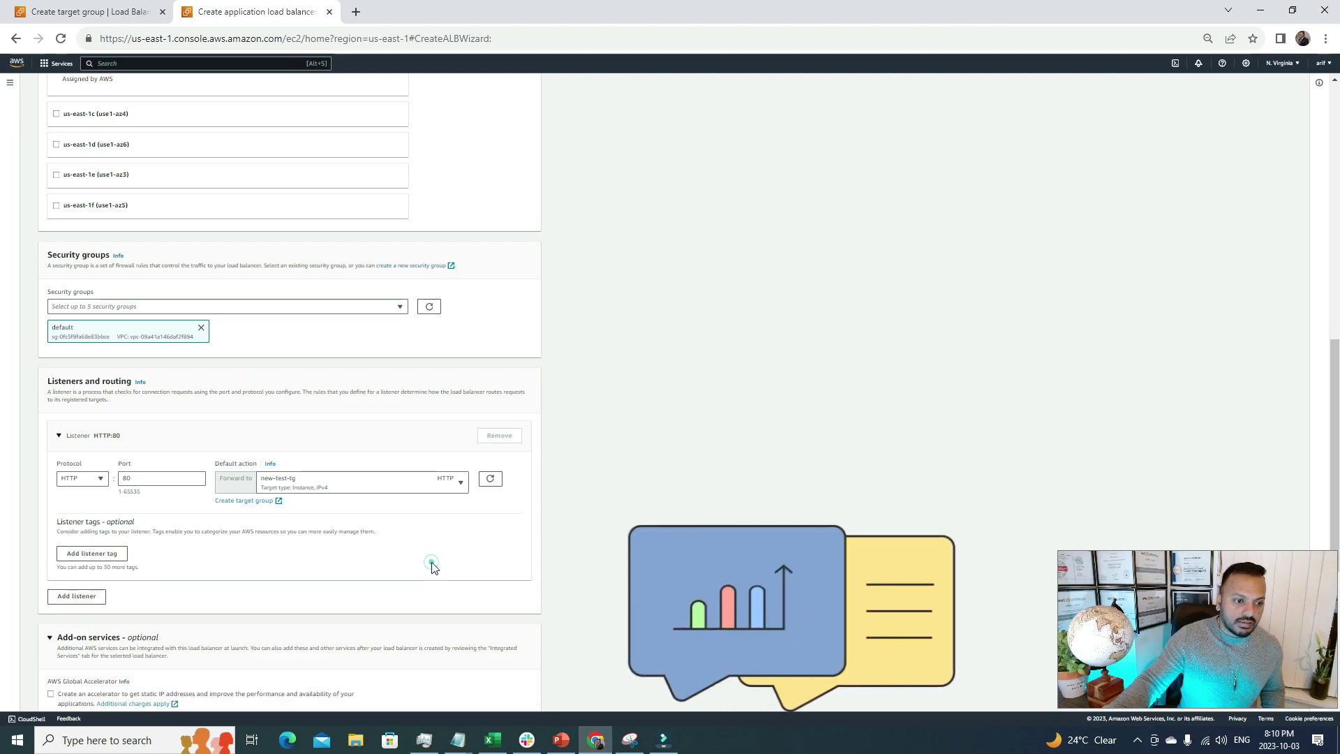
- Add a second listener, set its protocol to HTTPS and look through the target groups it could forward to
left_click(86, 599)
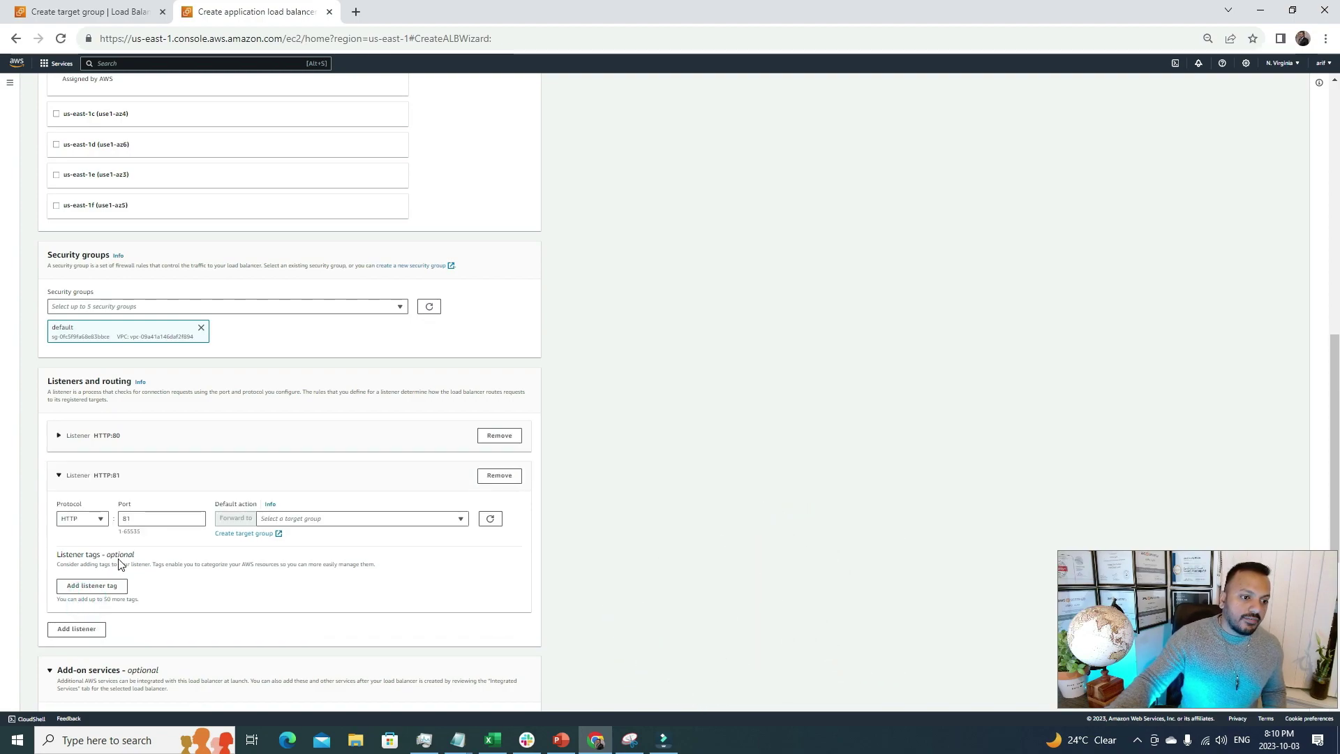
left_click(56, 436)
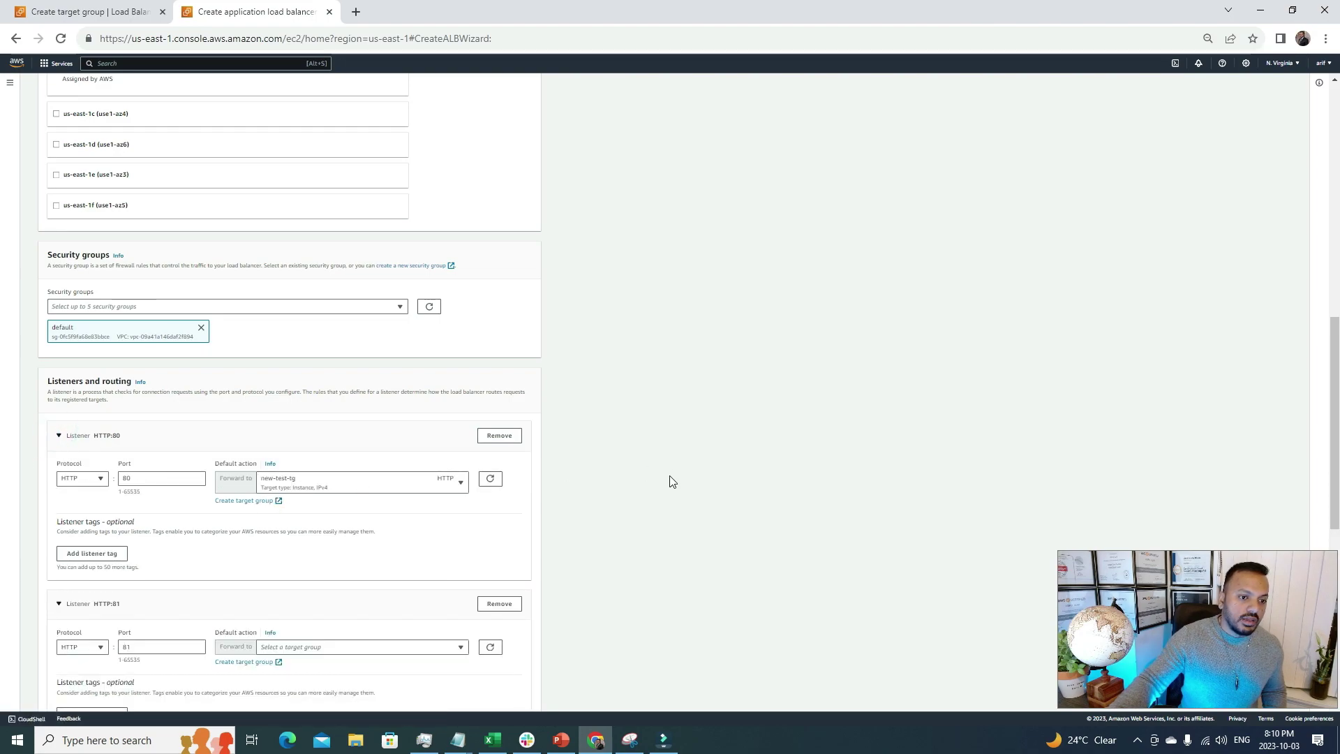
scroll(665, 488, "down", 2)
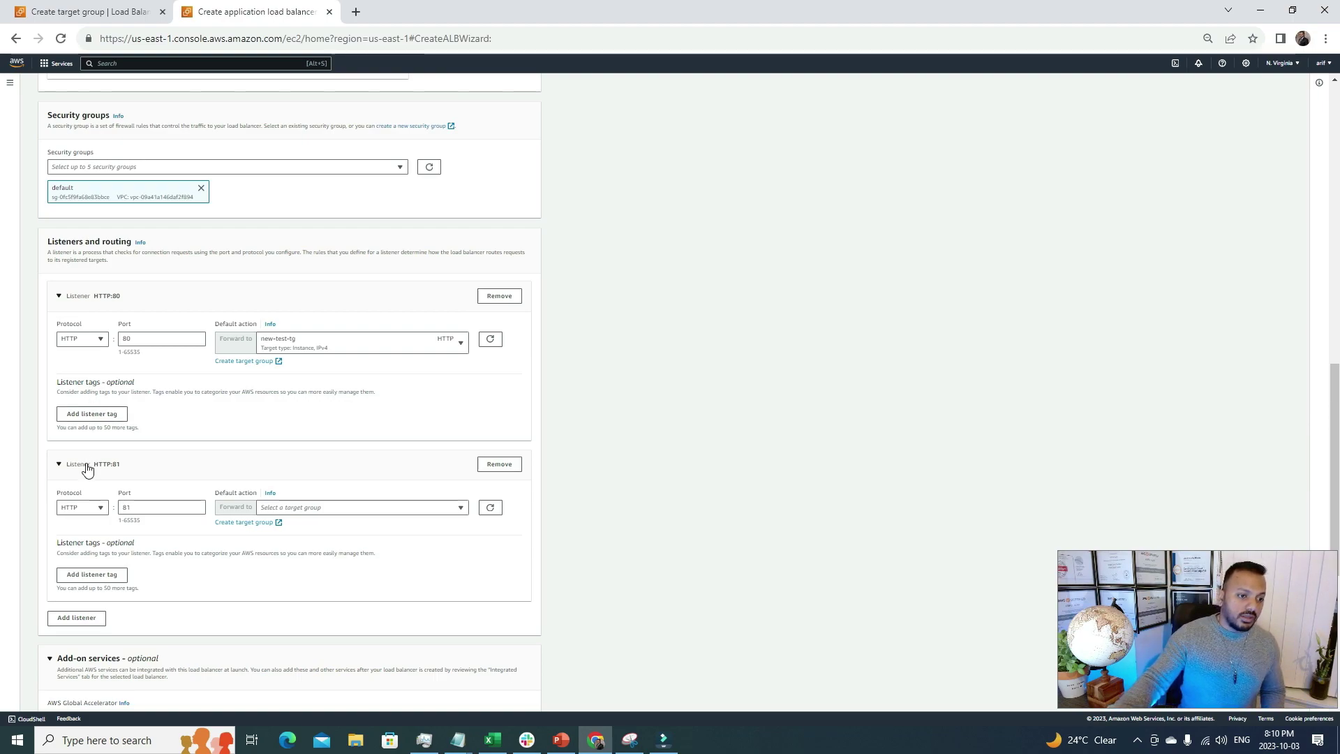
left_click(84, 508)
left_click(72, 537)
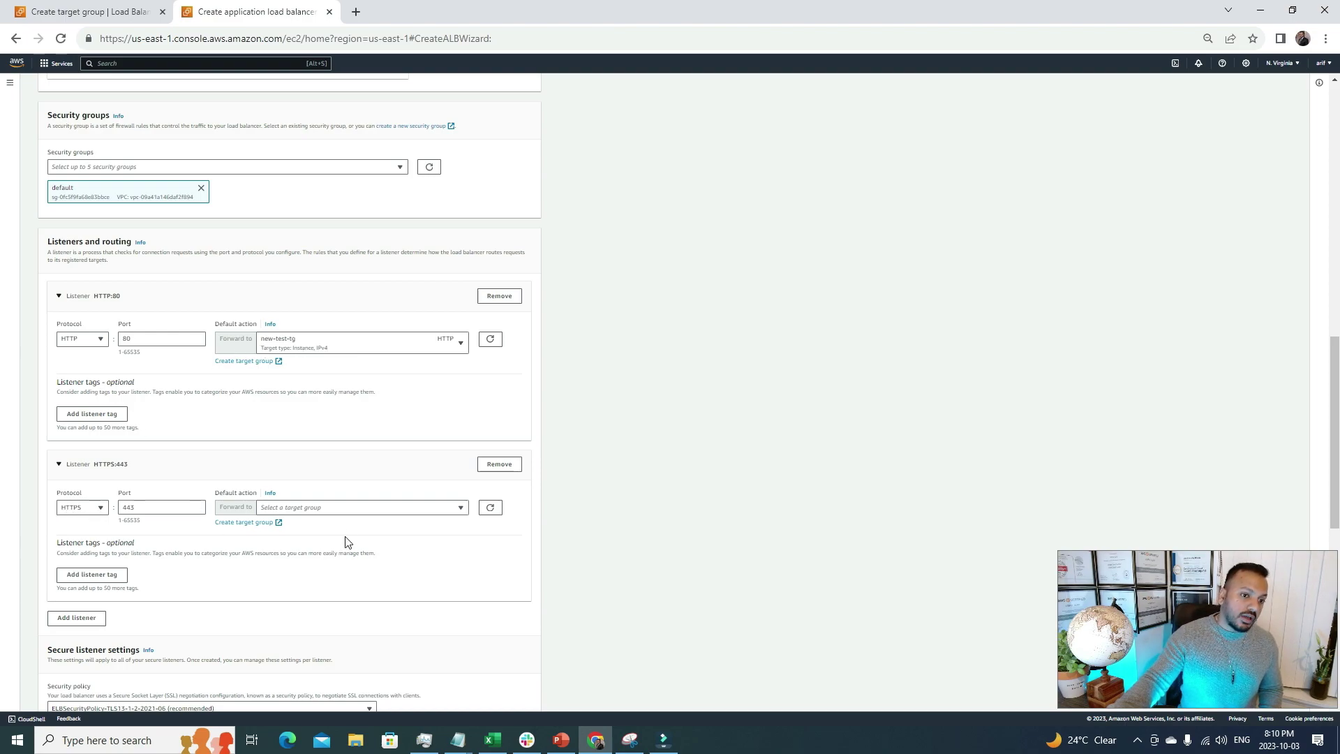
left_click(361, 508)
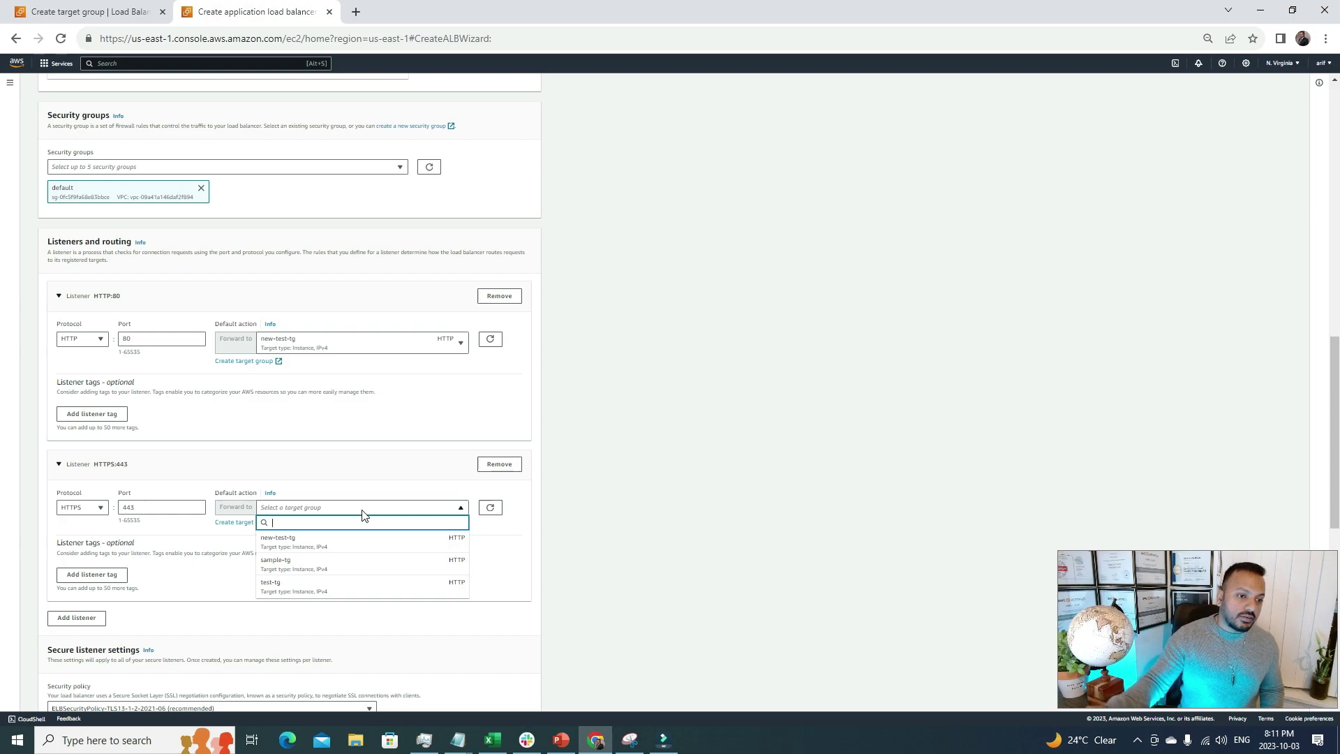
left_click(699, 538)
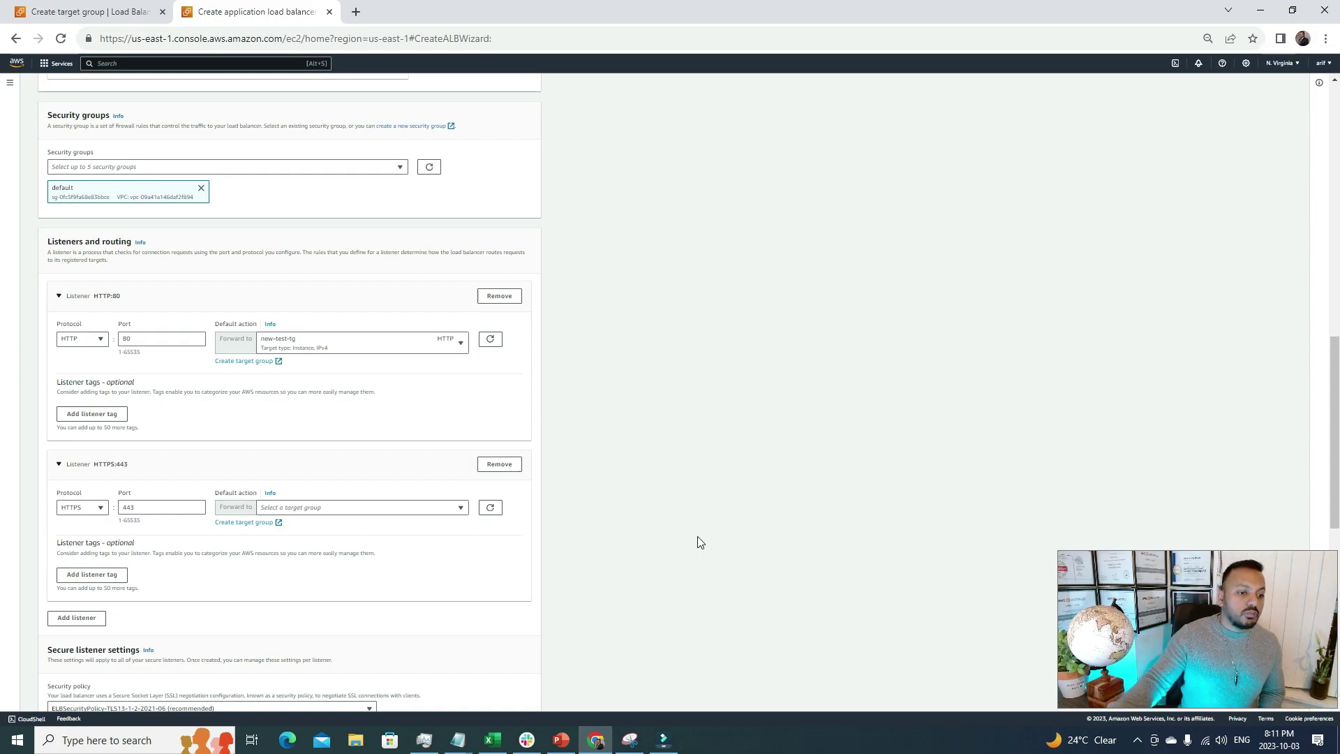
- Review the secure listener settings and remove the HTTPS listener on port 443
scroll(637, 556, "down", 5)
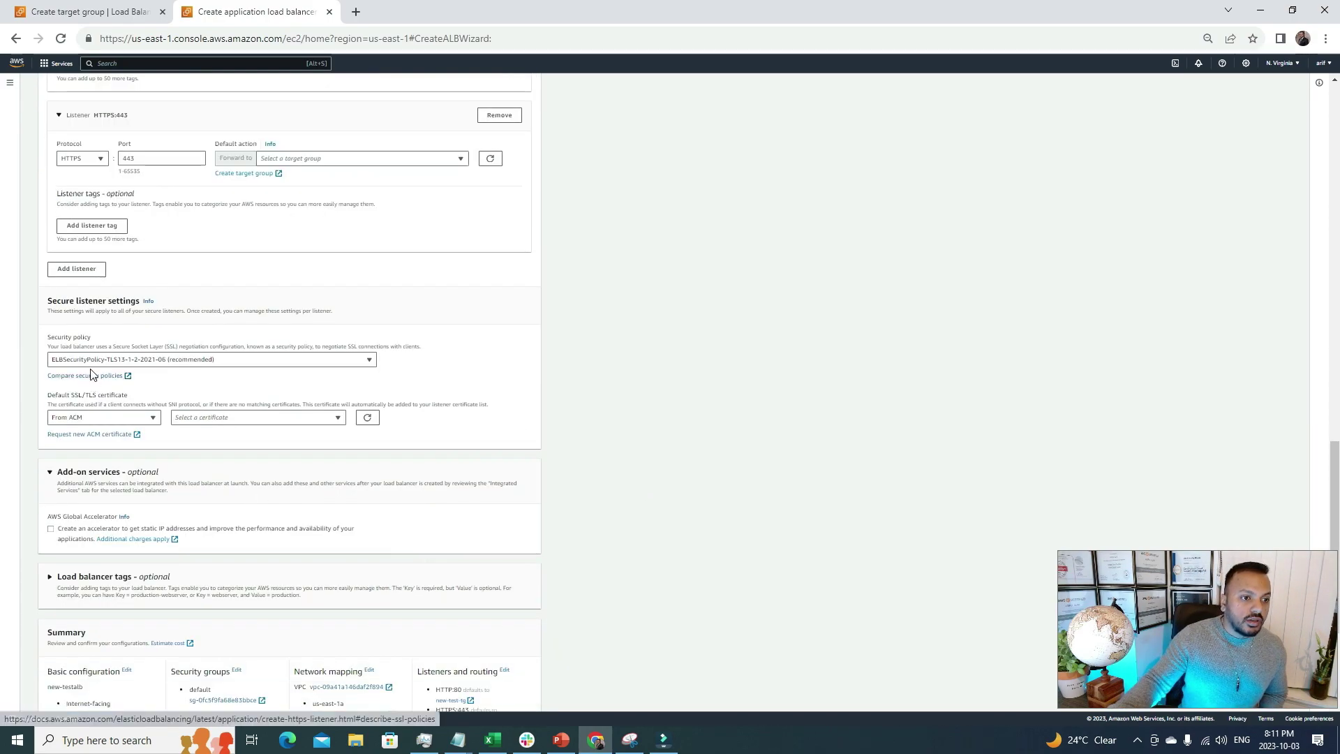
scroll(150, 481, "down", 1)
scroll(86, 438, "up", 1)
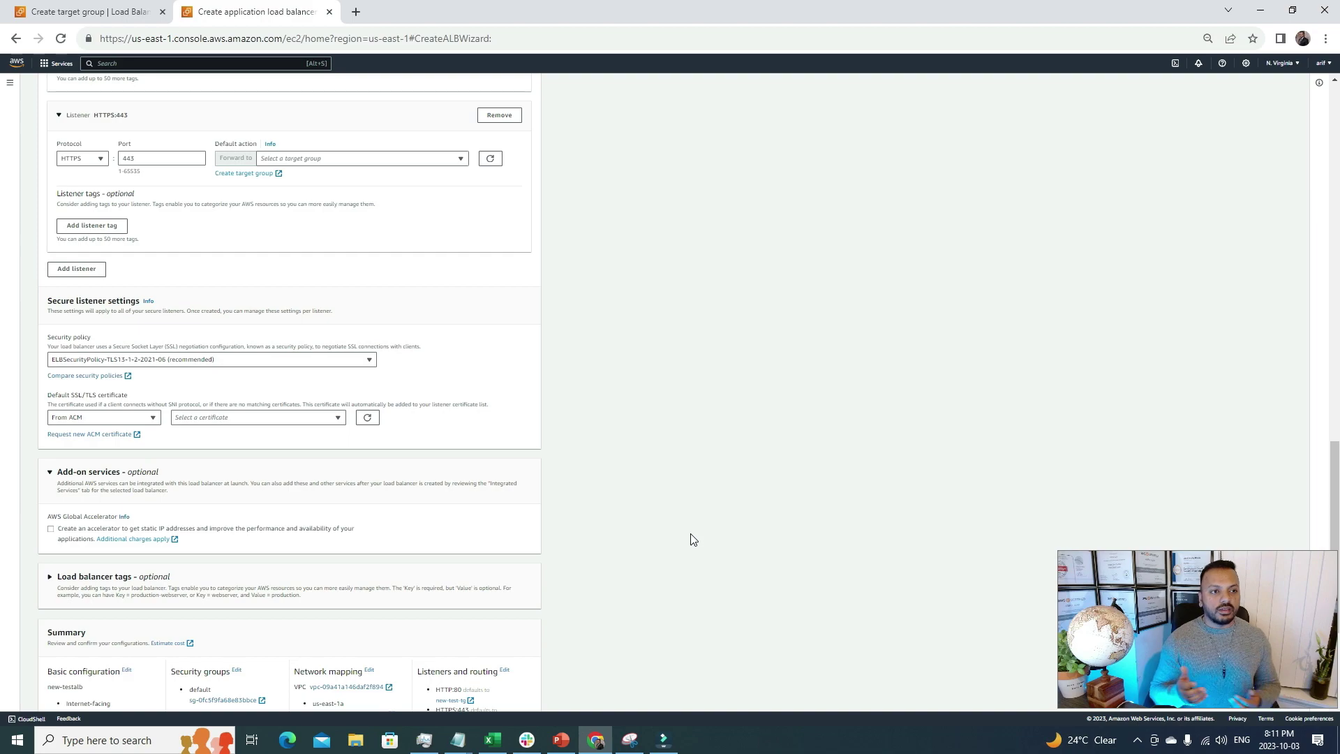
scroll(693, 539, "up", 3)
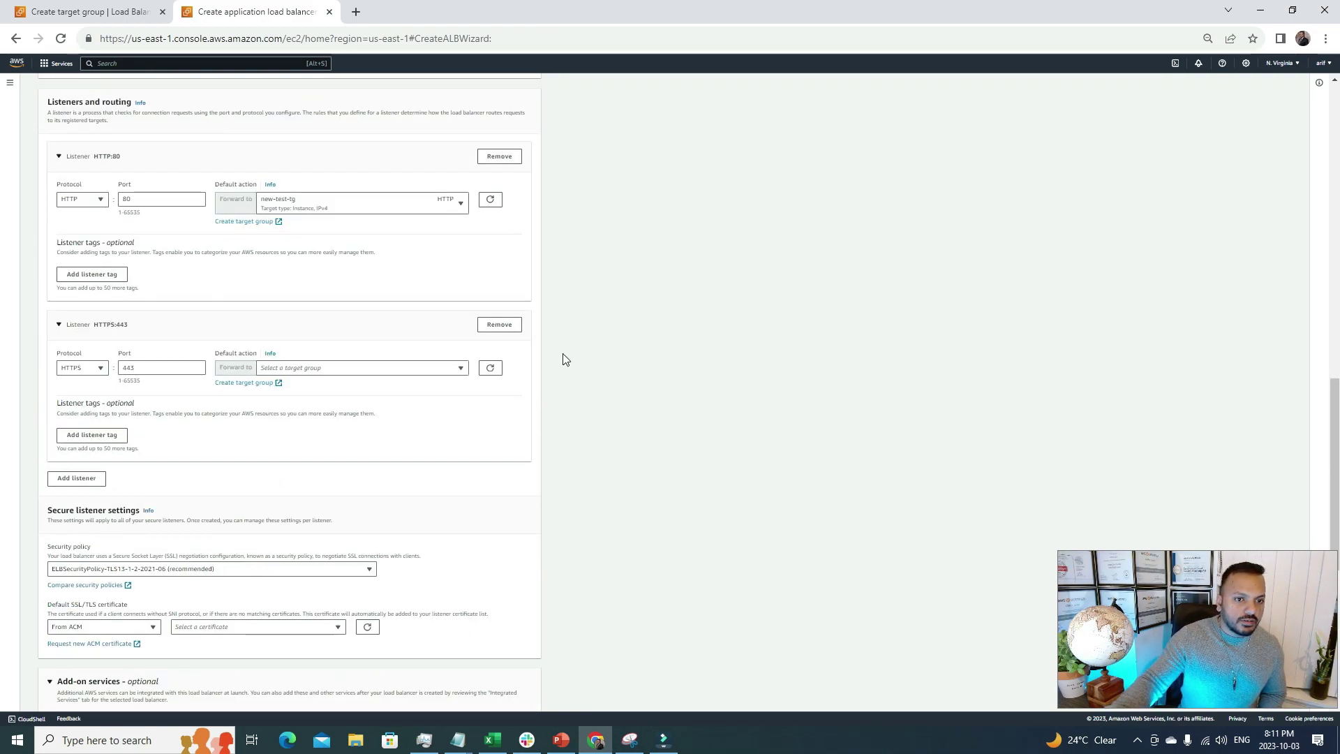
left_click(510, 325)
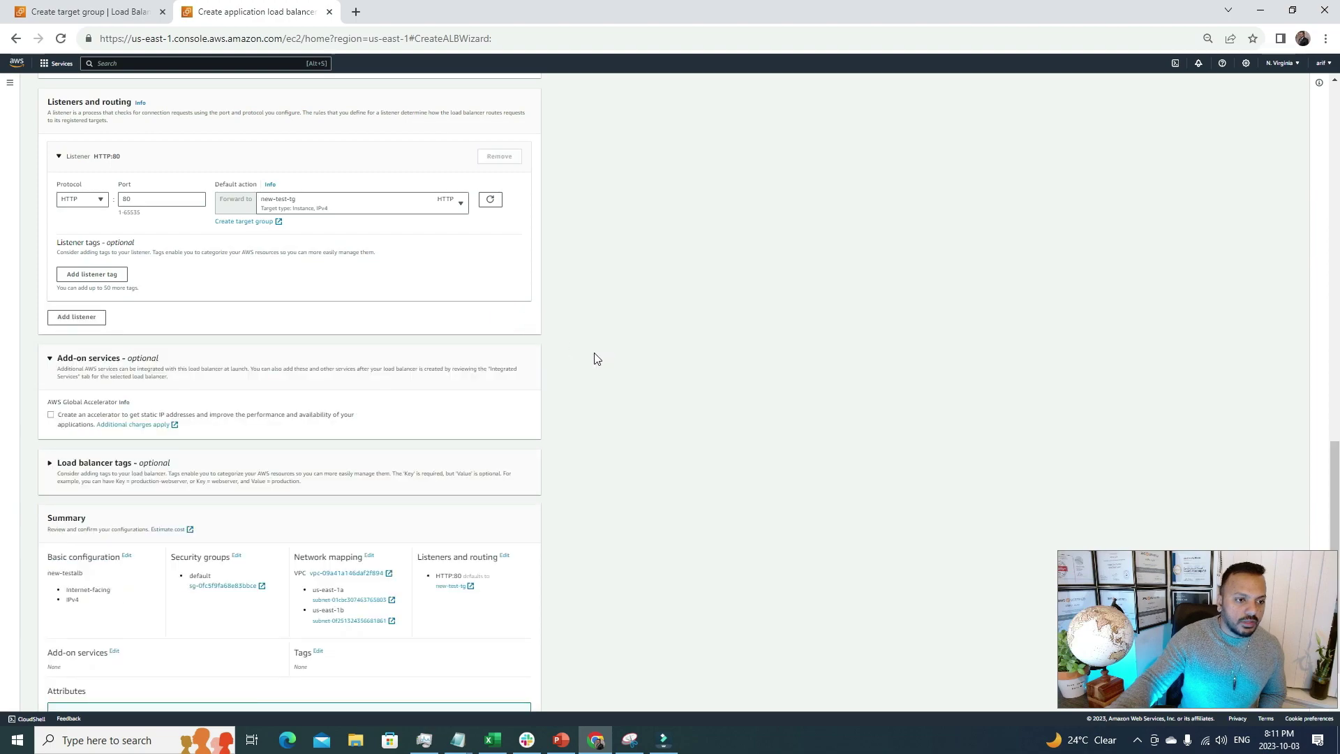
- Expand the optional load balancer tags, review the summary and create the load balancer
left_click(64, 465)
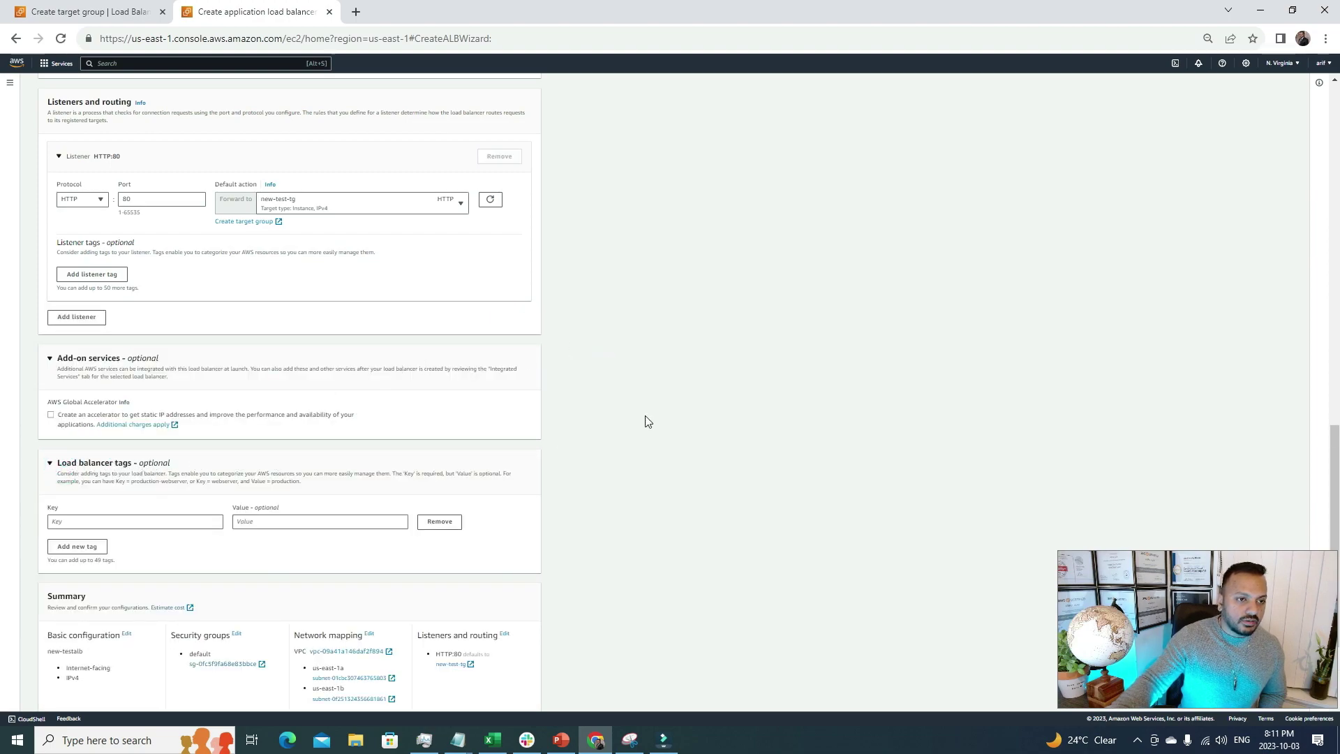
scroll(679, 416, "down", 1)
scroll(670, 419, "down", 2)
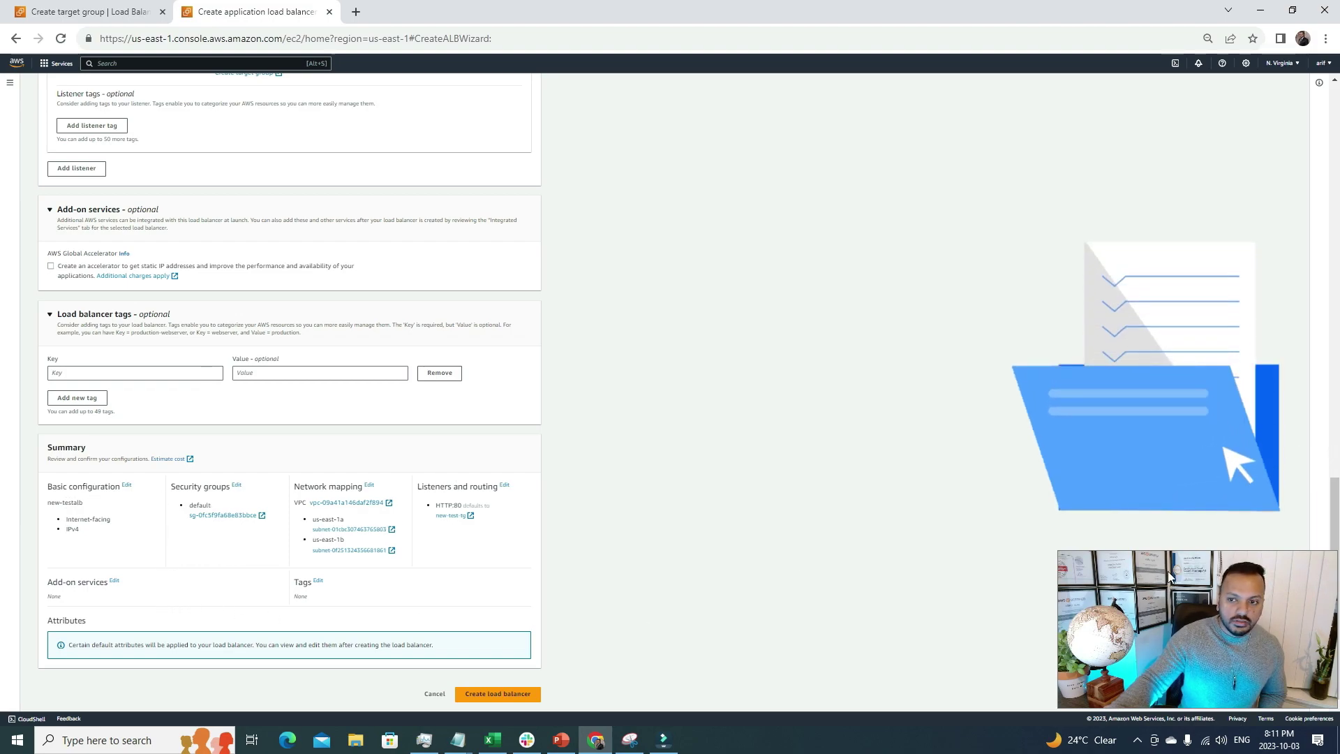
left_click(516, 695)
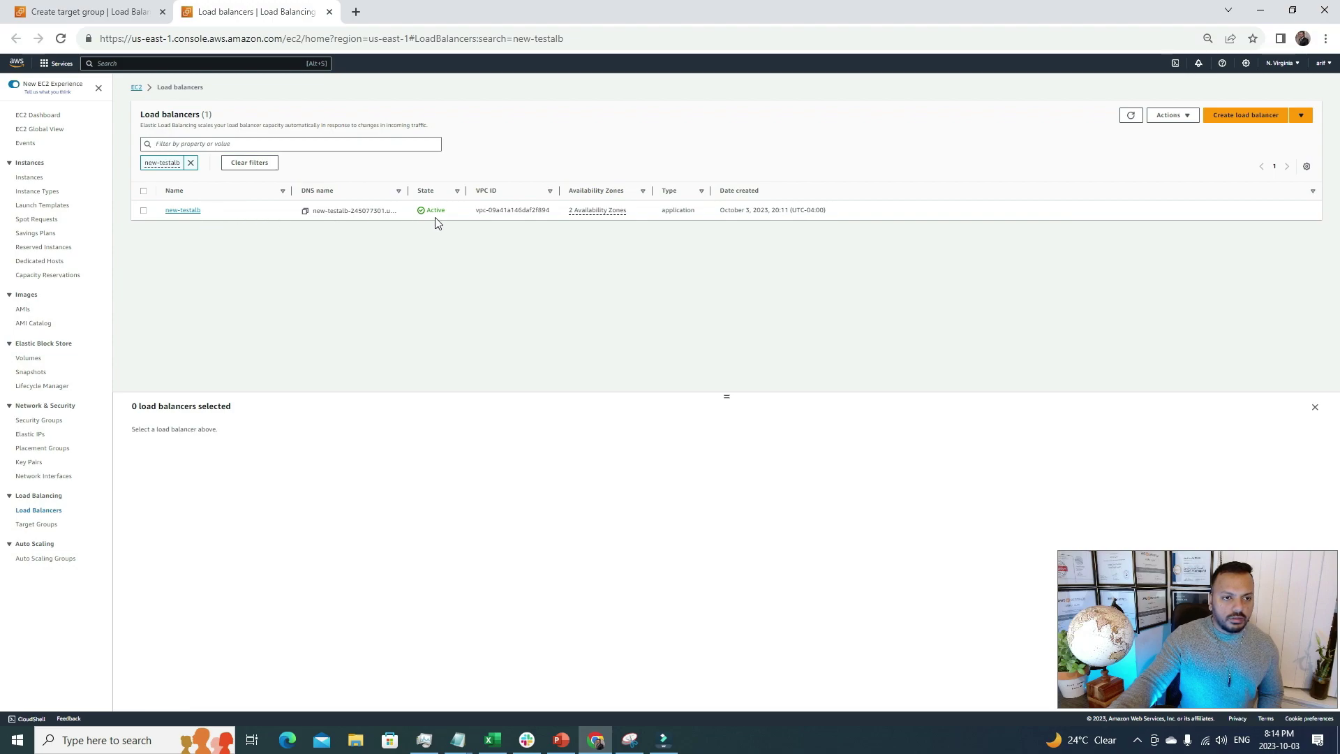
- Clear the load balancer list filter, open new-testalb and examine its listeners, network mapping and security groups
left_click(191, 162)
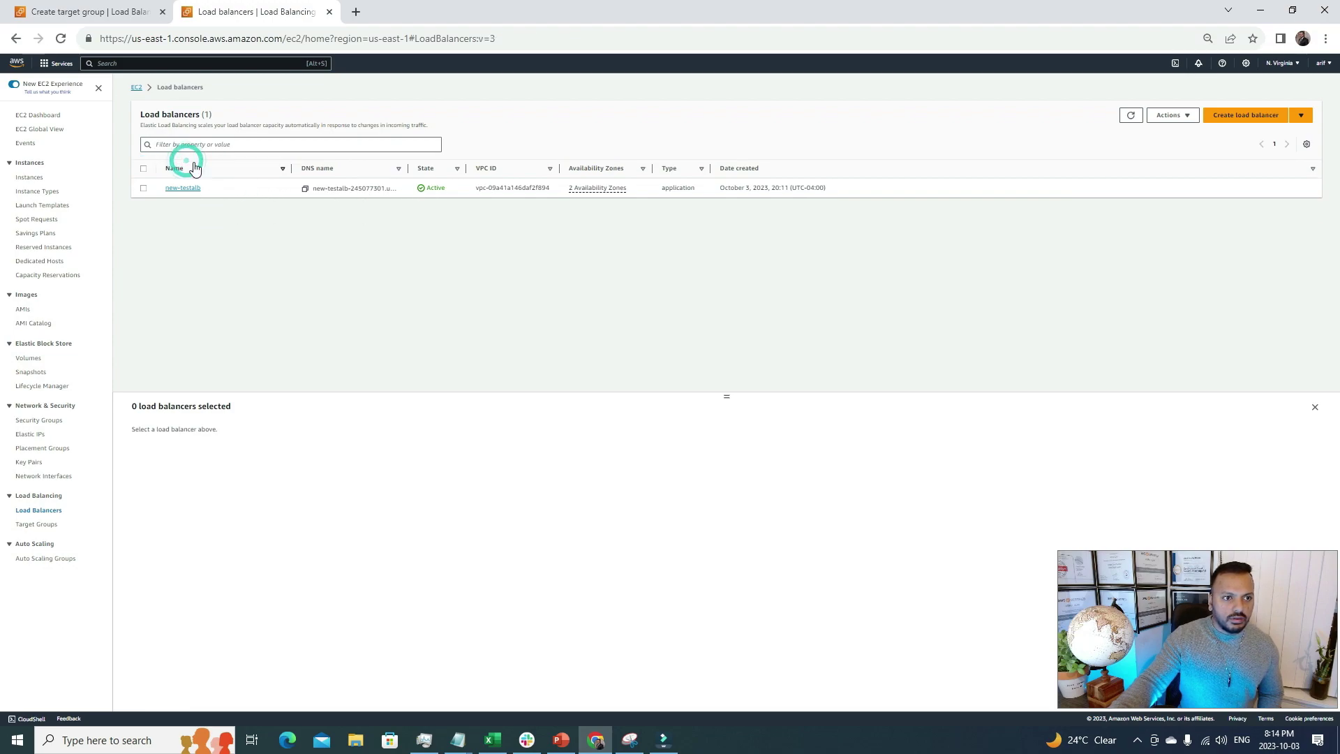
left_click(181, 188)
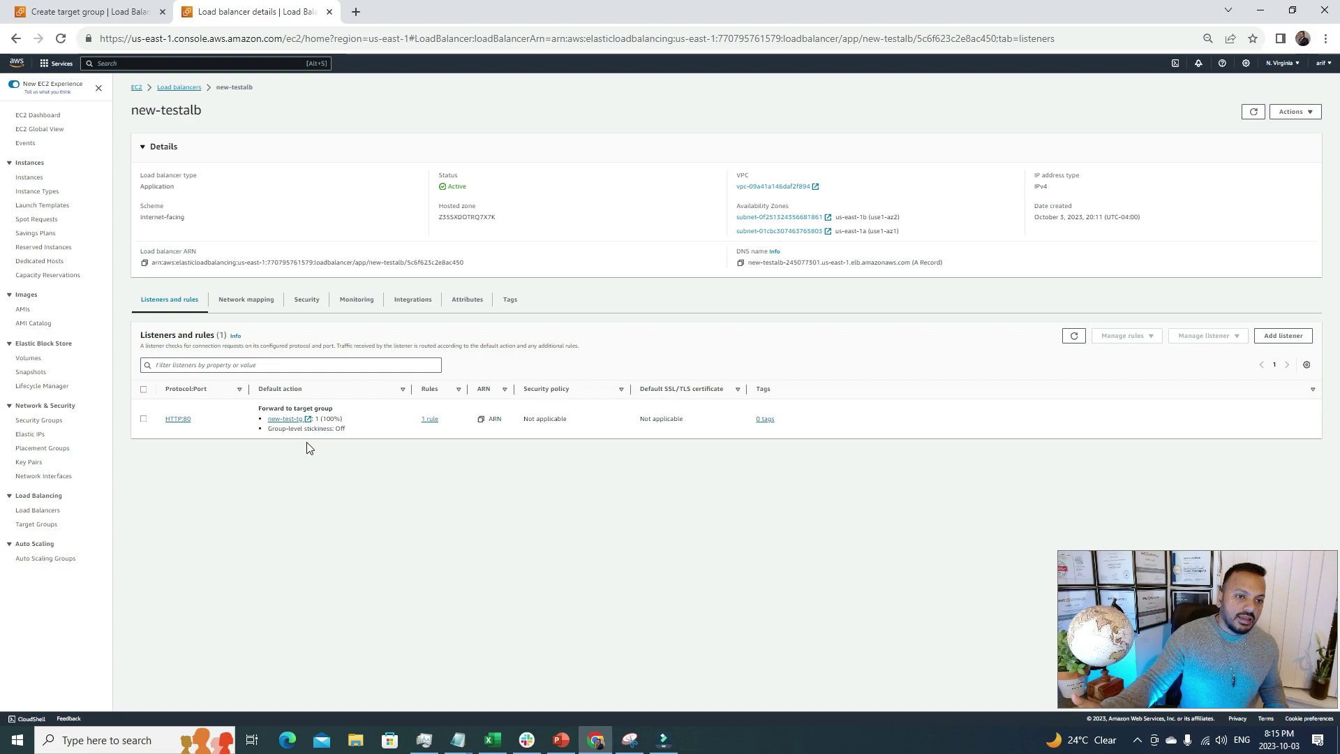
left_click(262, 307)
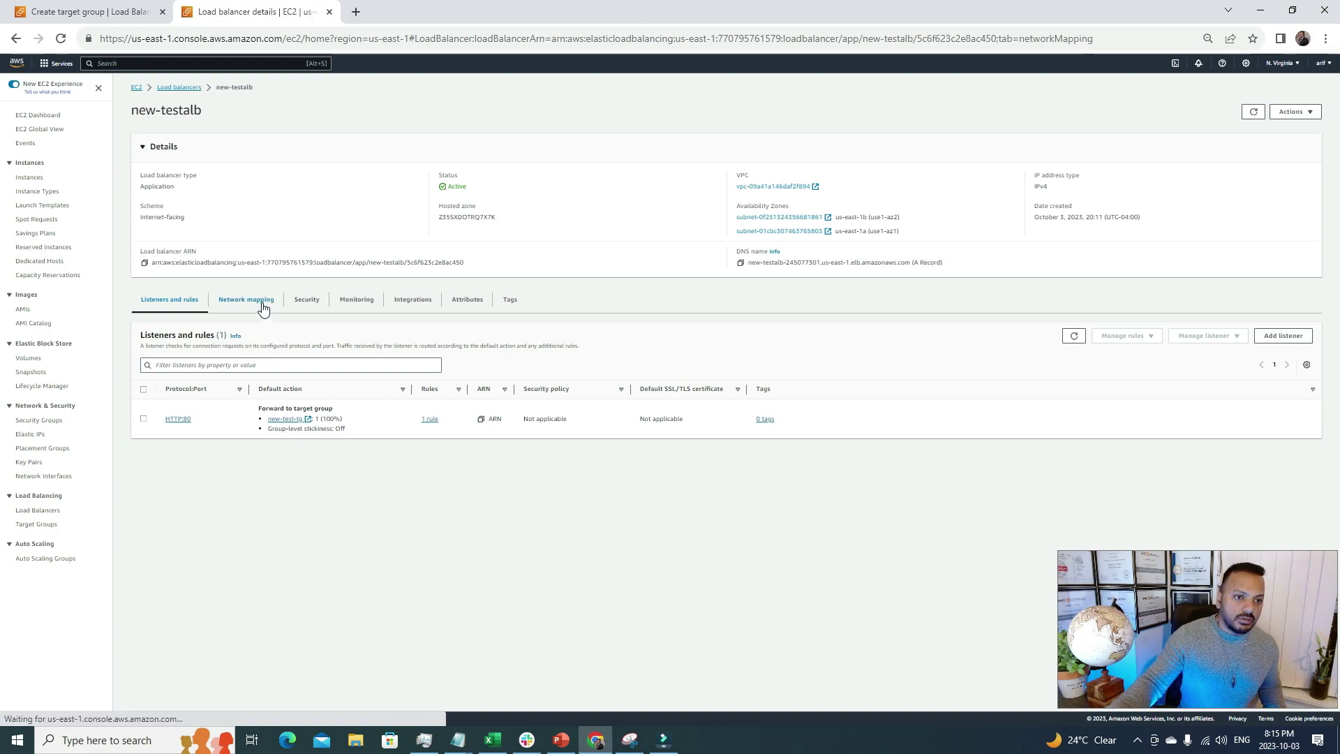
left_click(307, 304)
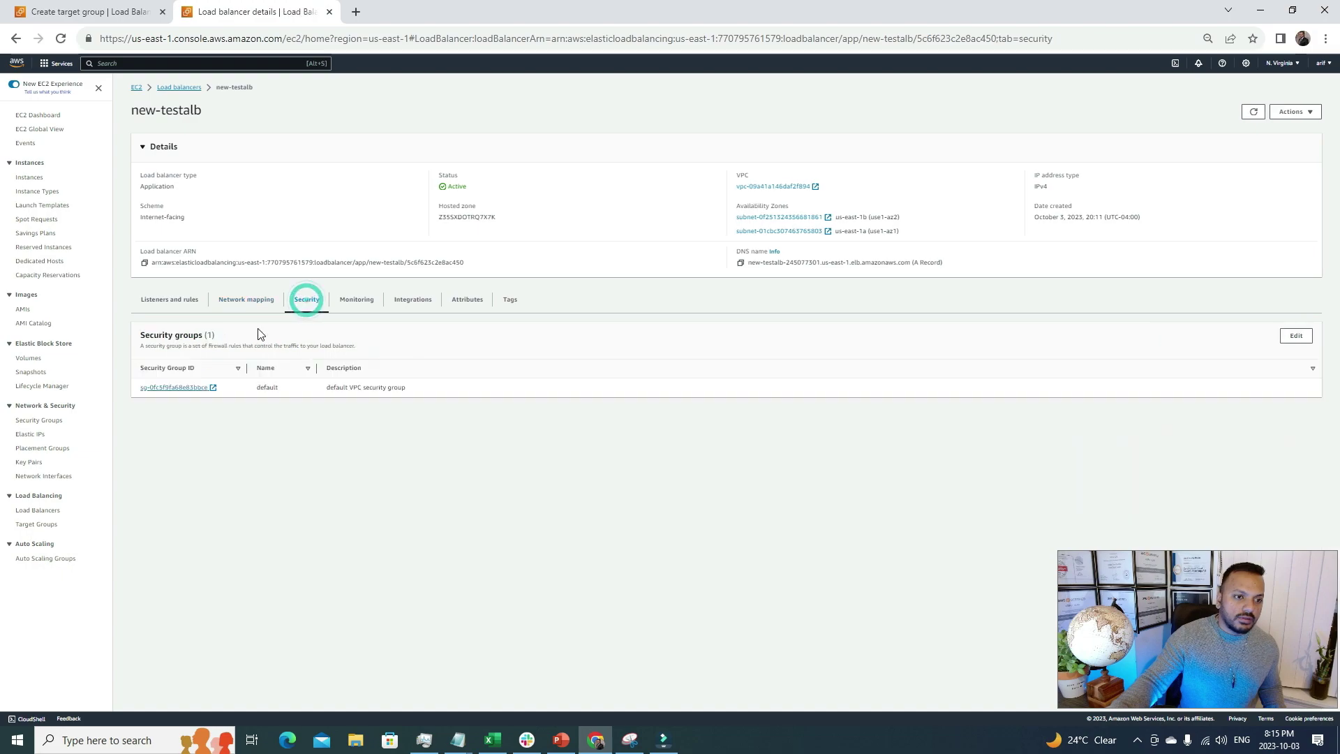
- Open the load balancer's default security group in a separate browser tab and examine its inbound and outbound rules
right_click(179, 393)
left_click(233, 399)
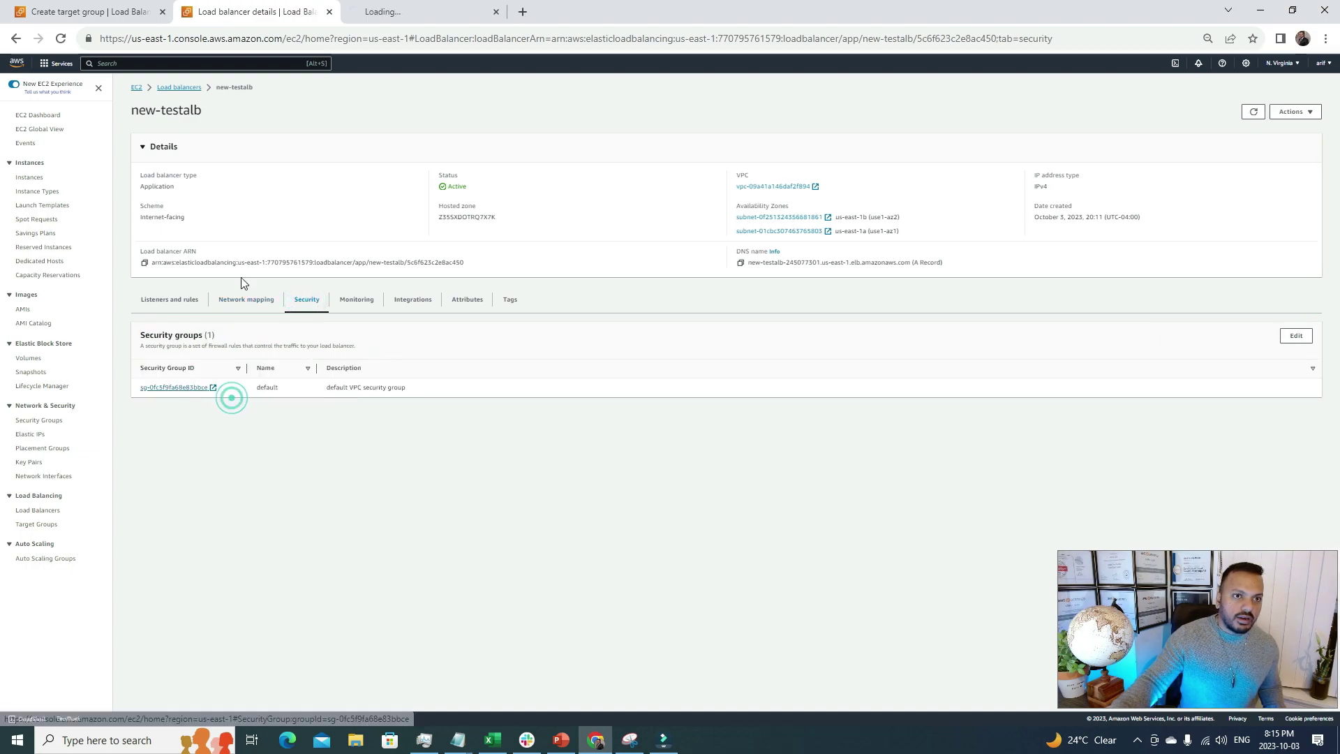
left_click(403, 6)
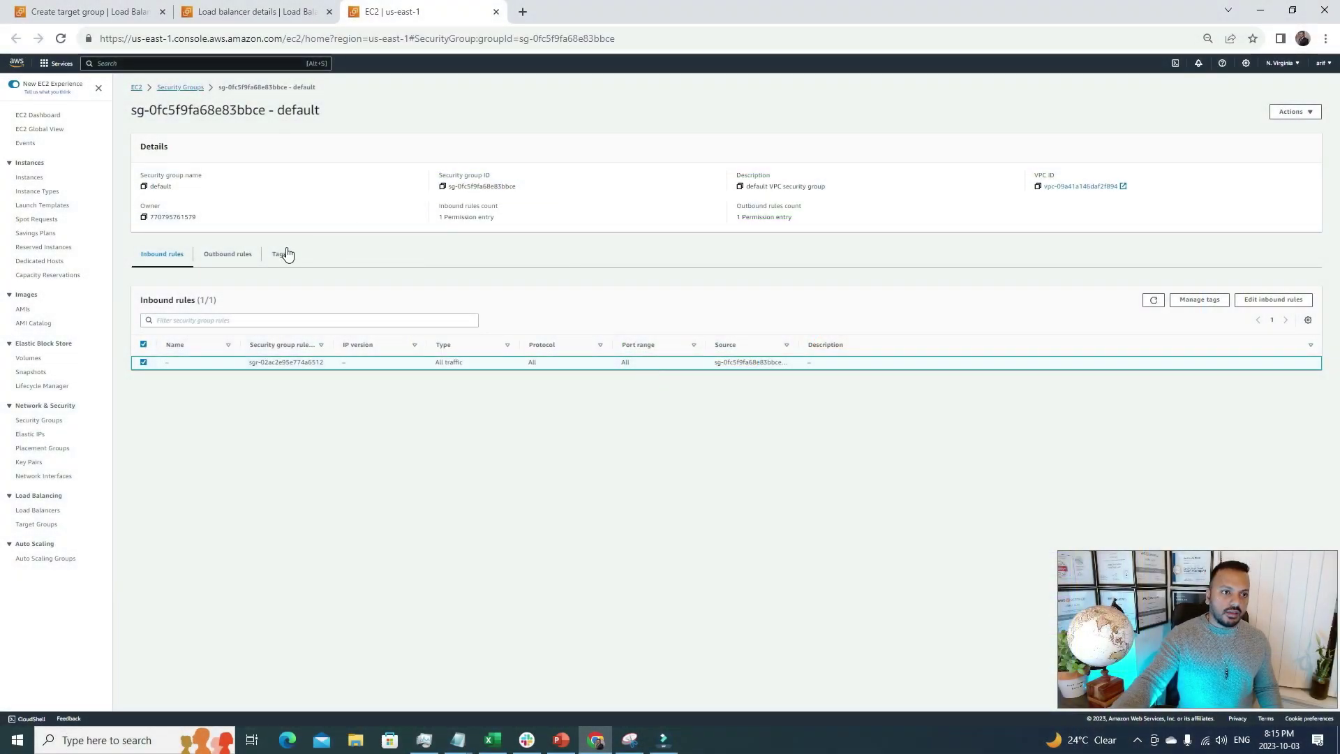
left_click(225, 255)
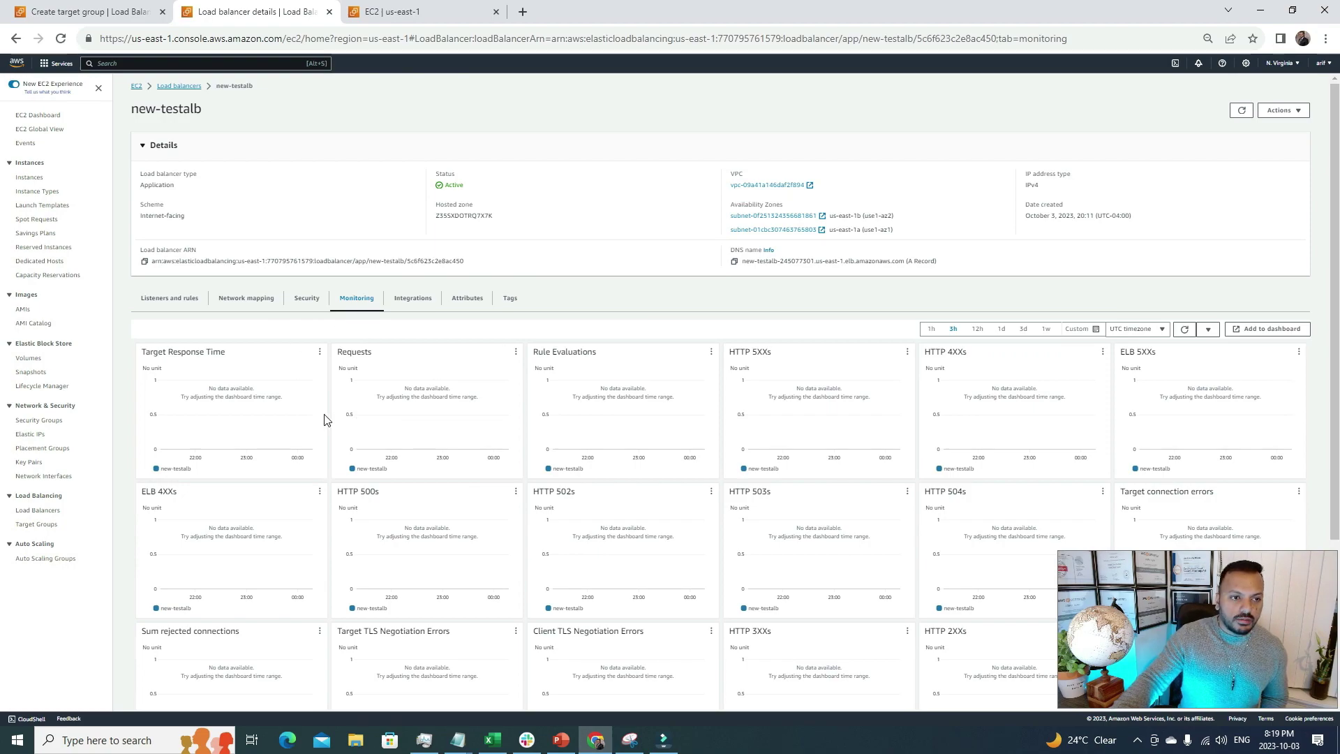
- Look through the monitoring metrics of the load balancer new-testalb
scroll(589, 491, "down", 2)
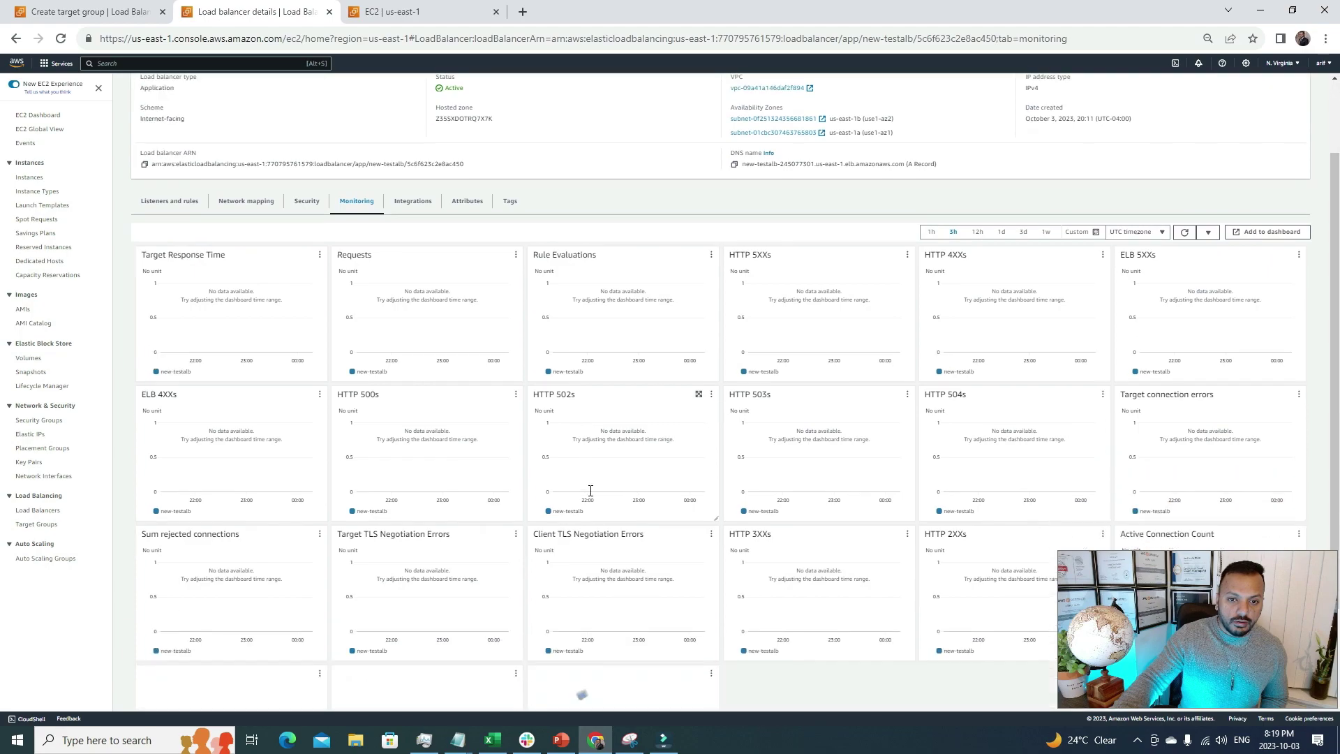
scroll(591, 491, "up", 2)
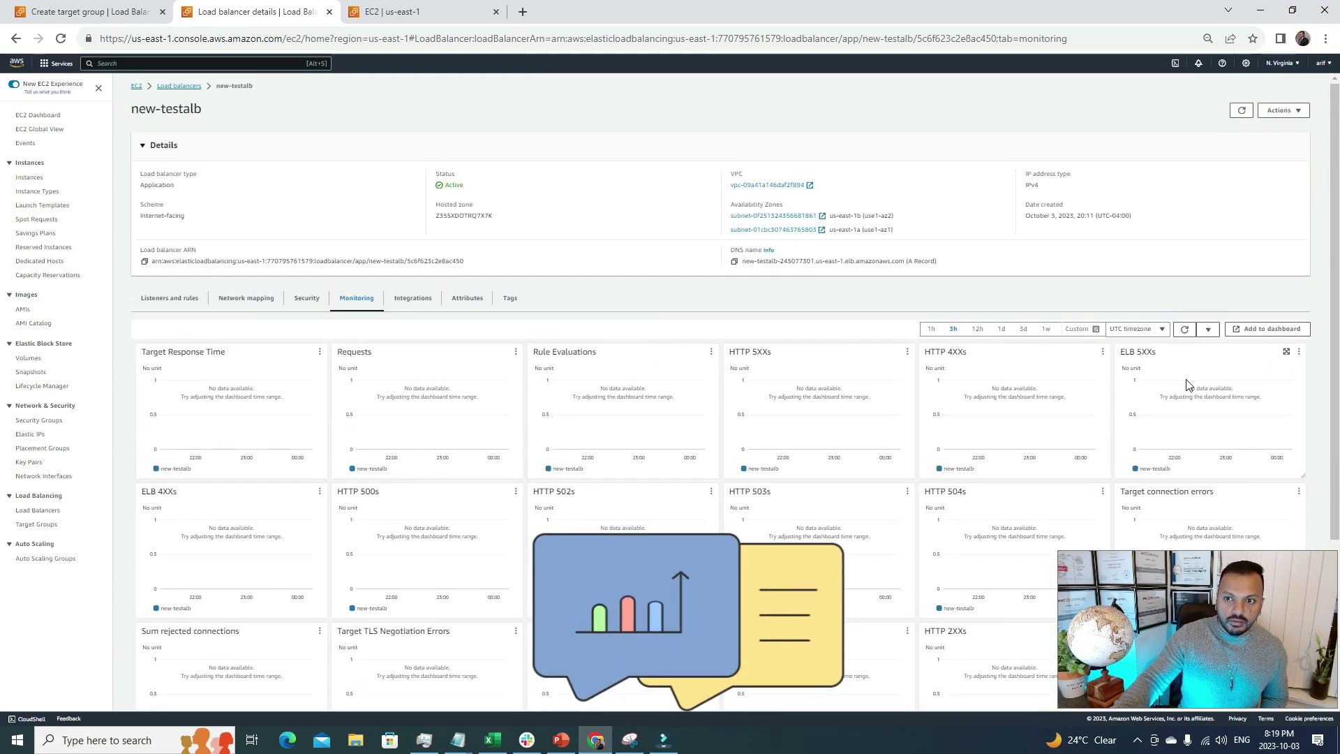
right_click(1270, 336)
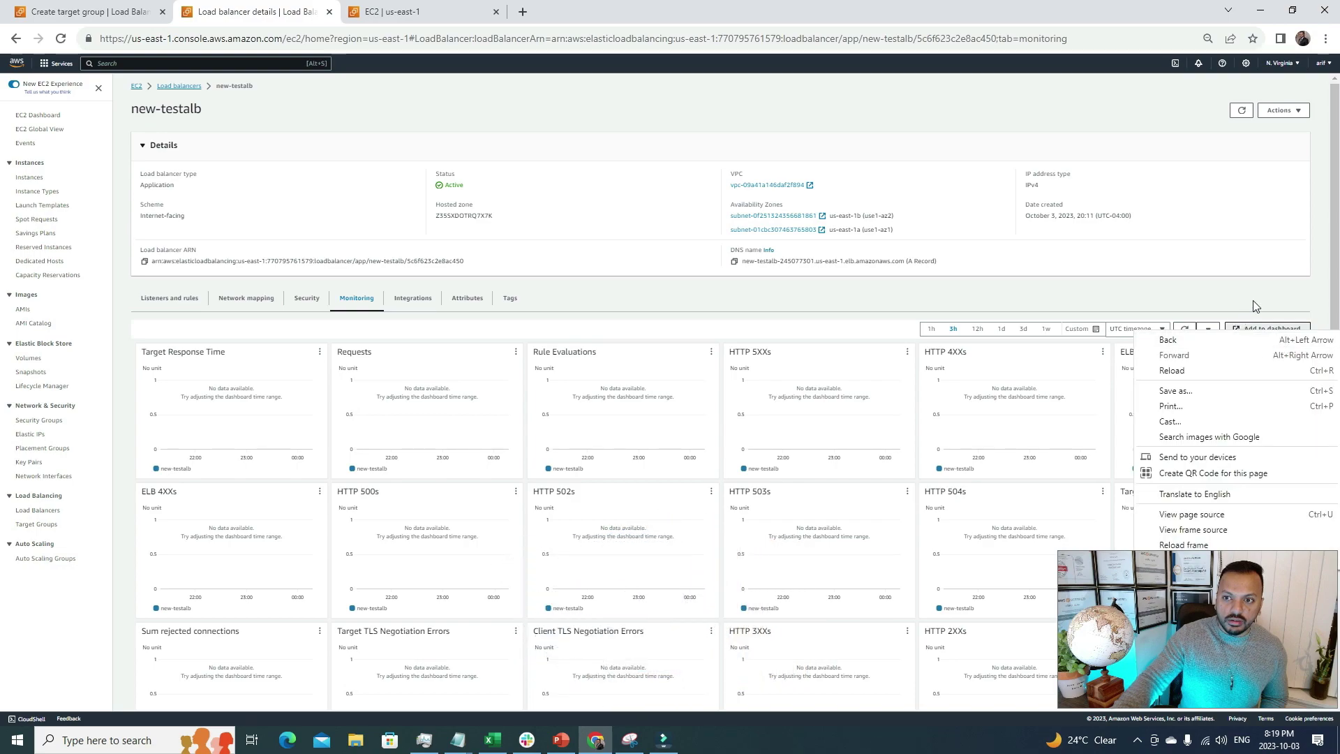
left_click(1253, 300)
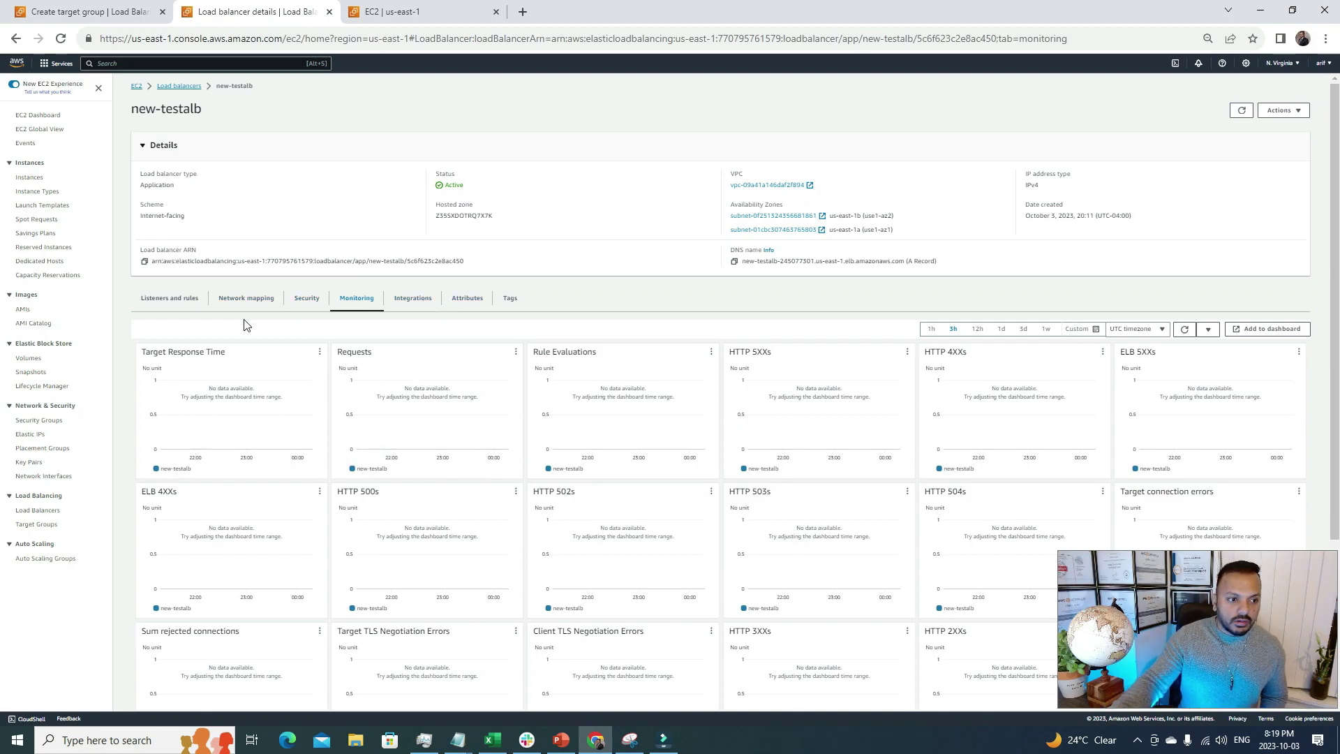
- Open the target group new-test-tg and view the instances available for target registration
left_click(36, 525)
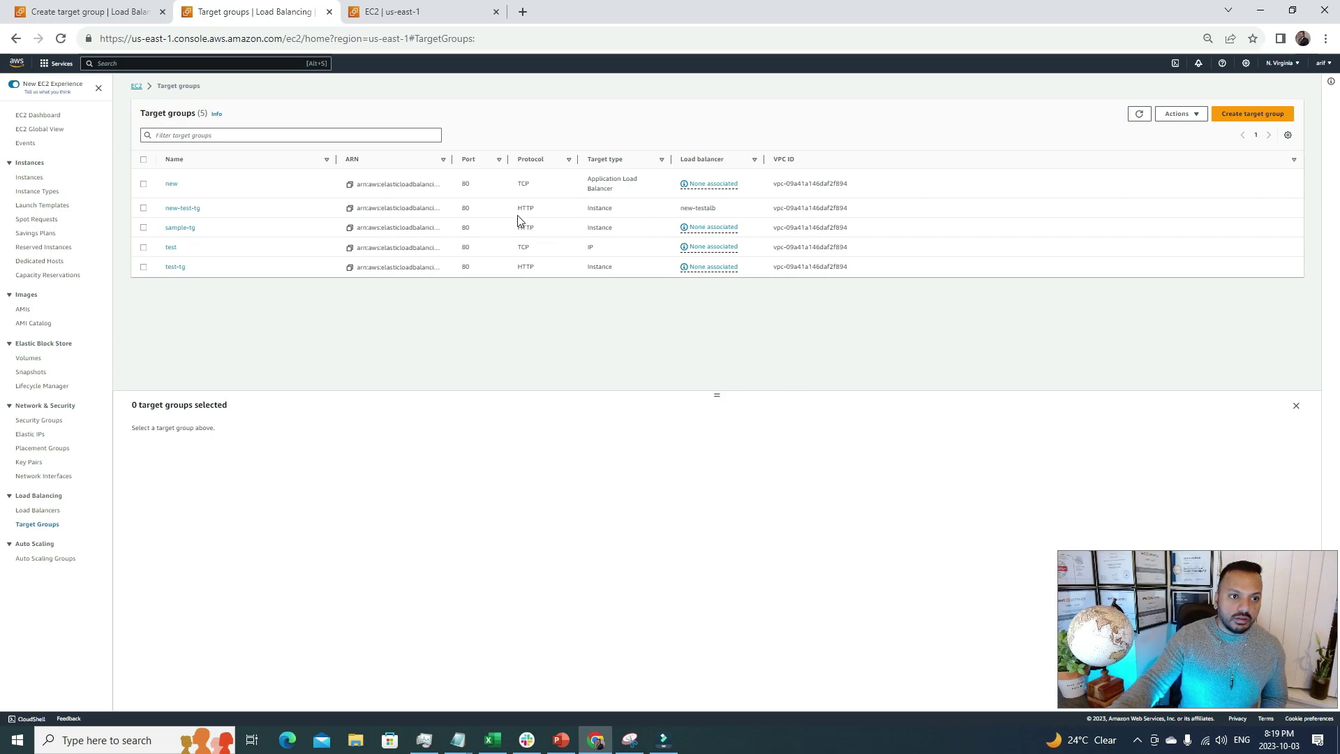
left_click(188, 209)
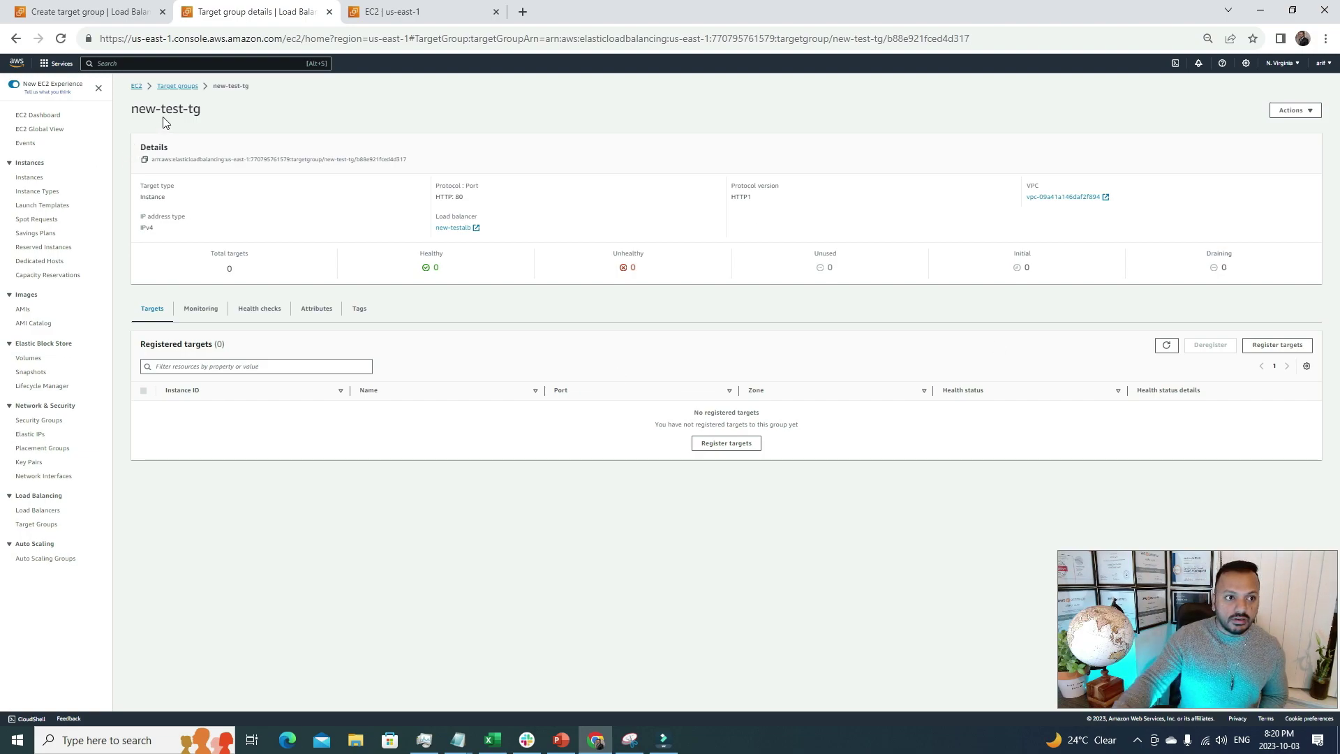
left_click(1277, 344)
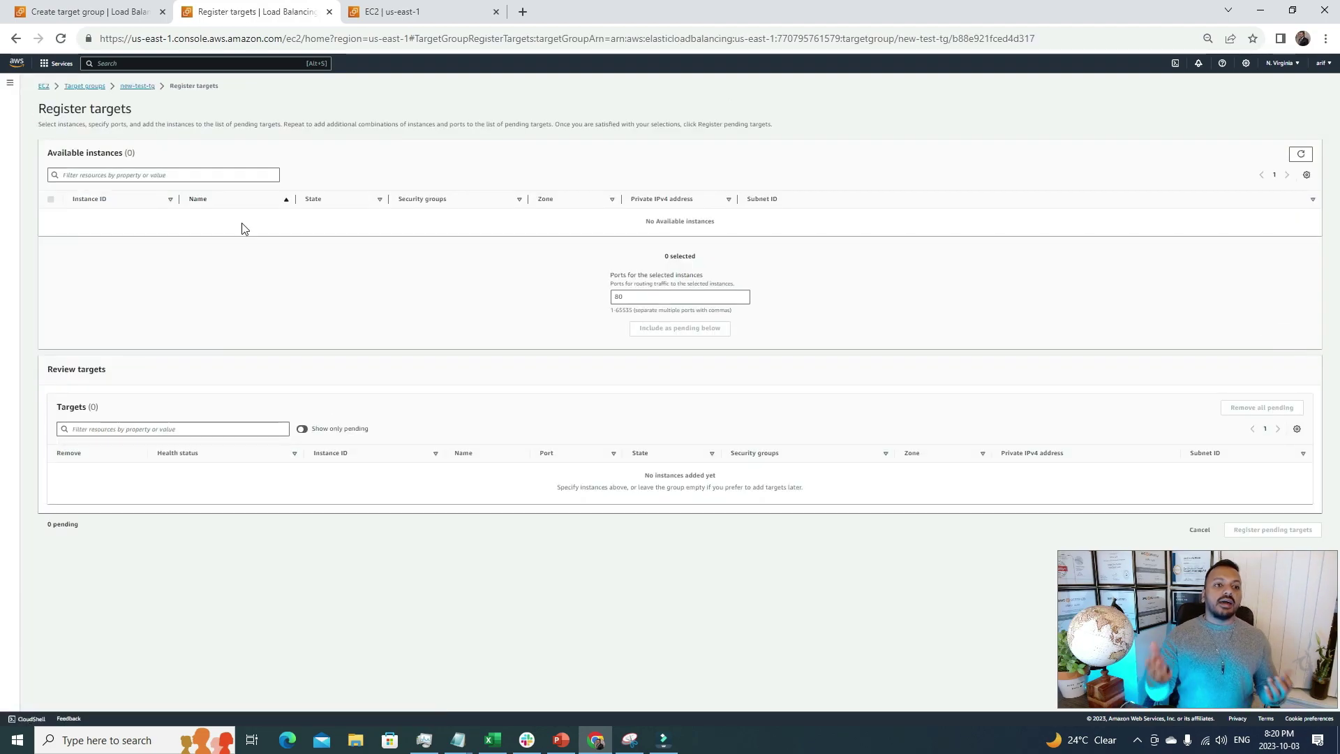